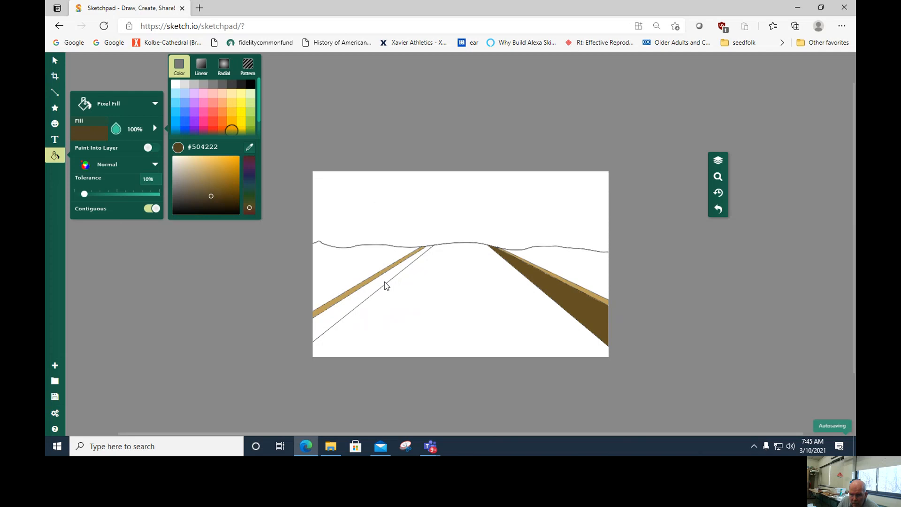
- Fill the side panel below the left rail and the road surface with dark brown #504222
click(384, 281)
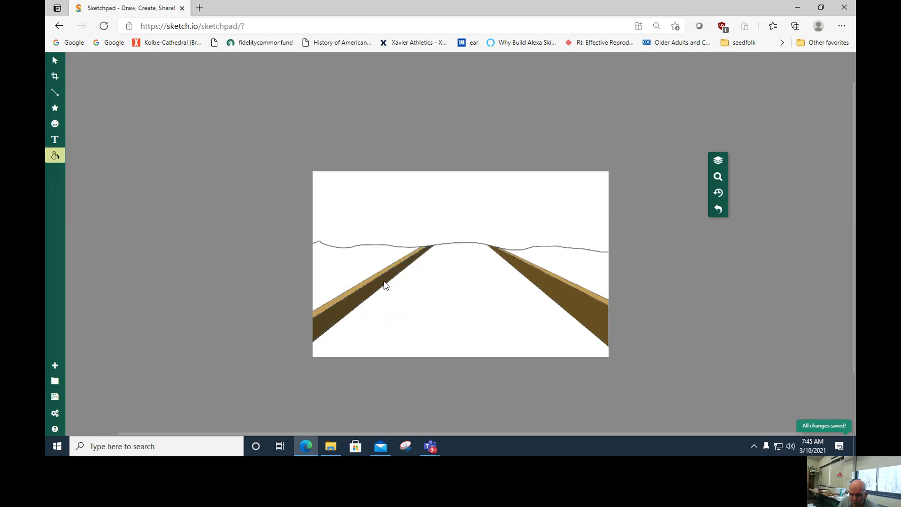
click(441, 284)
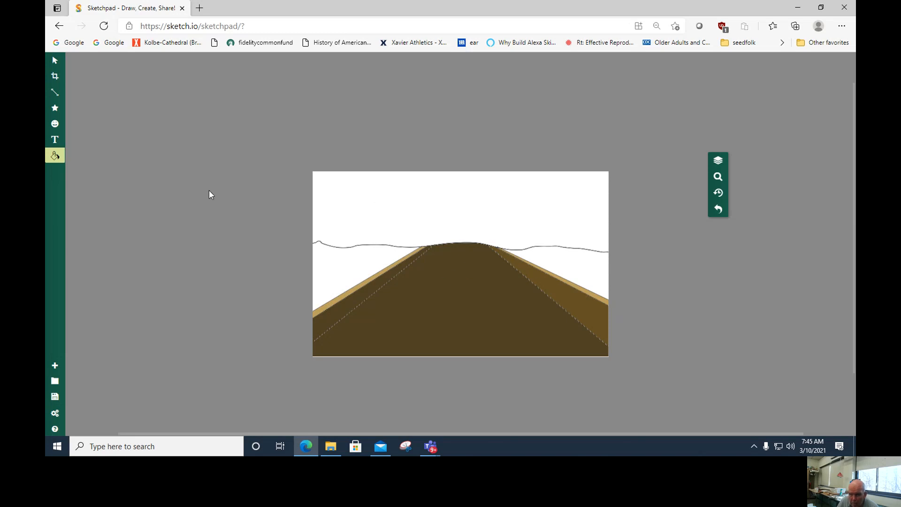
click(55, 92)
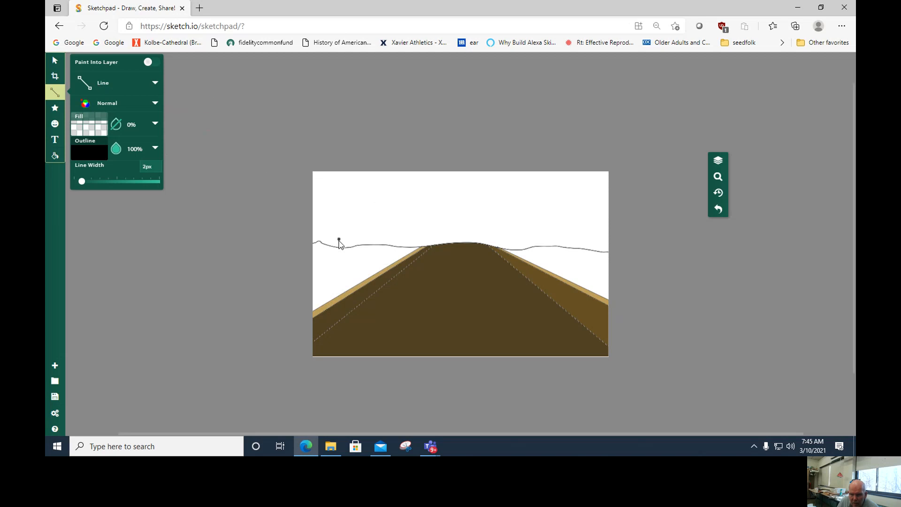
click(94, 154)
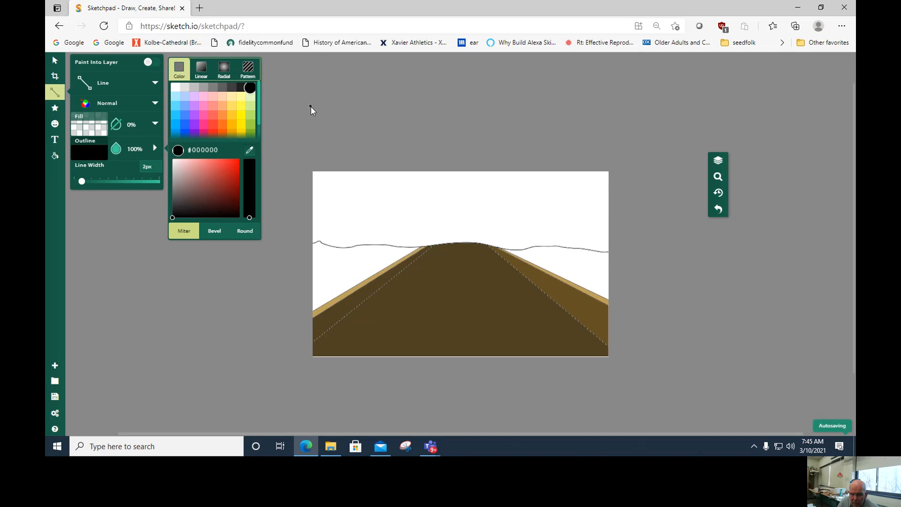
drag(311, 106, 102, 260)
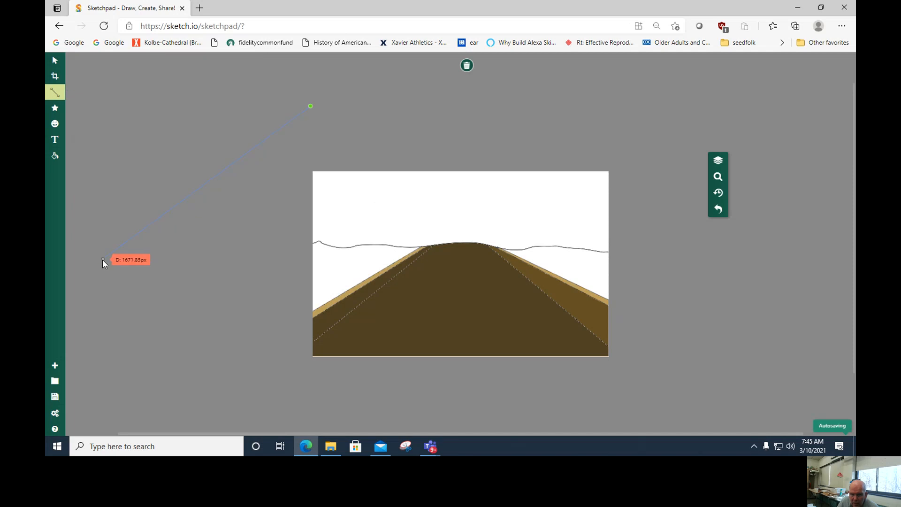
- Fill the side panels between the road and both rails with white #ffffff using Pixel Fill
click(55, 156)
click(96, 136)
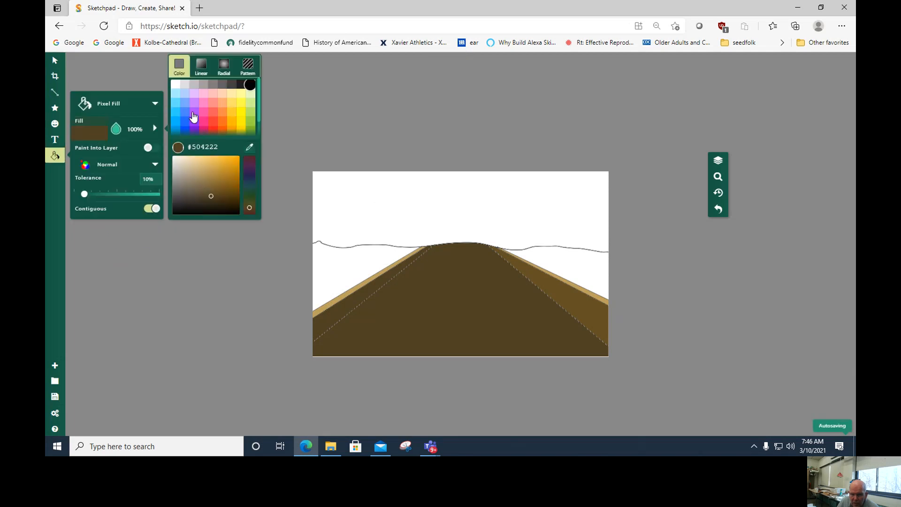
click(176, 84)
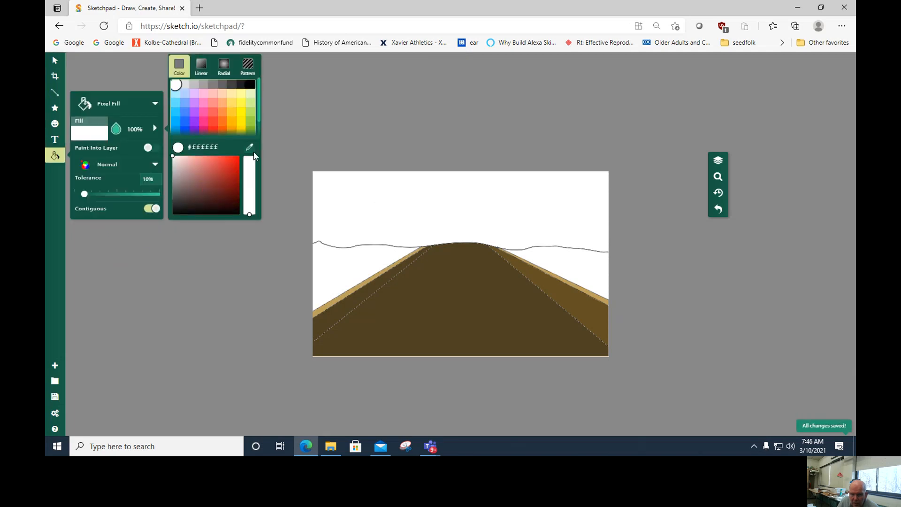
click(370, 288)
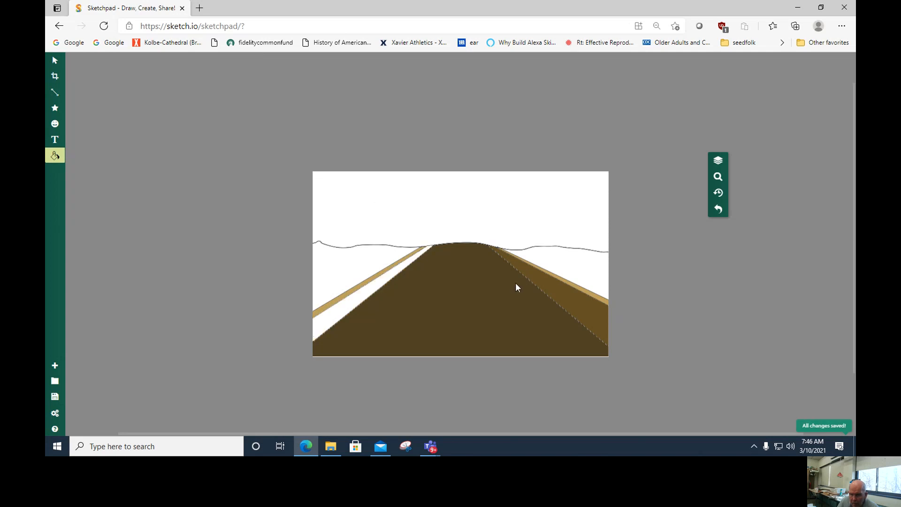
click(548, 287)
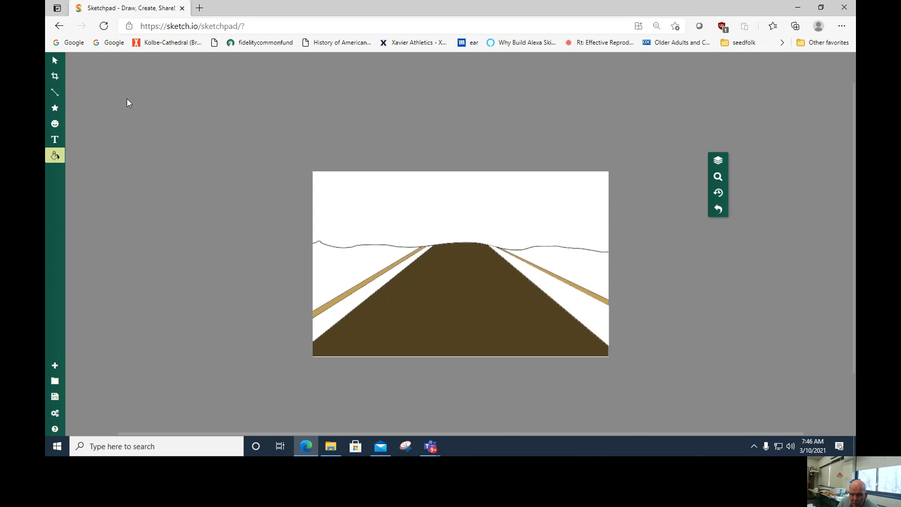
- Set the Line tool's width to 5.1 px and draw a short post beneath the far end of the left rail
click(55, 94)
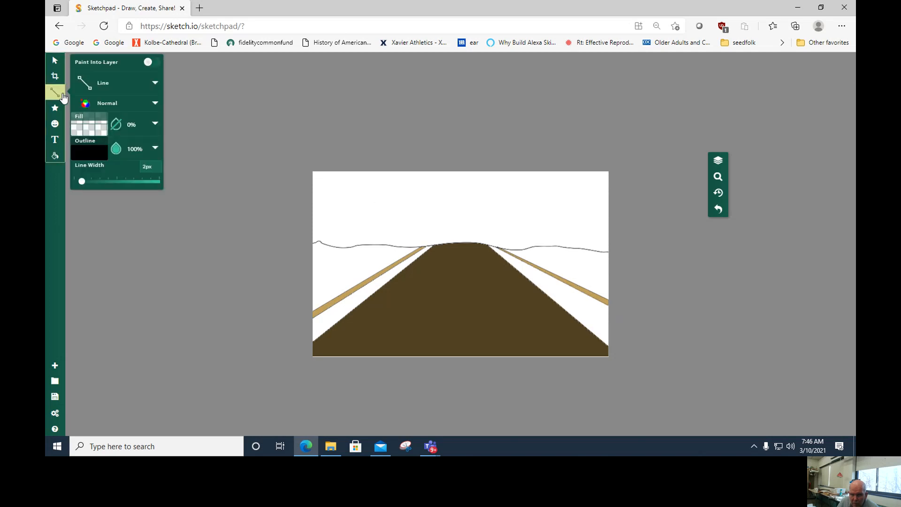
click(92, 151)
click(232, 134)
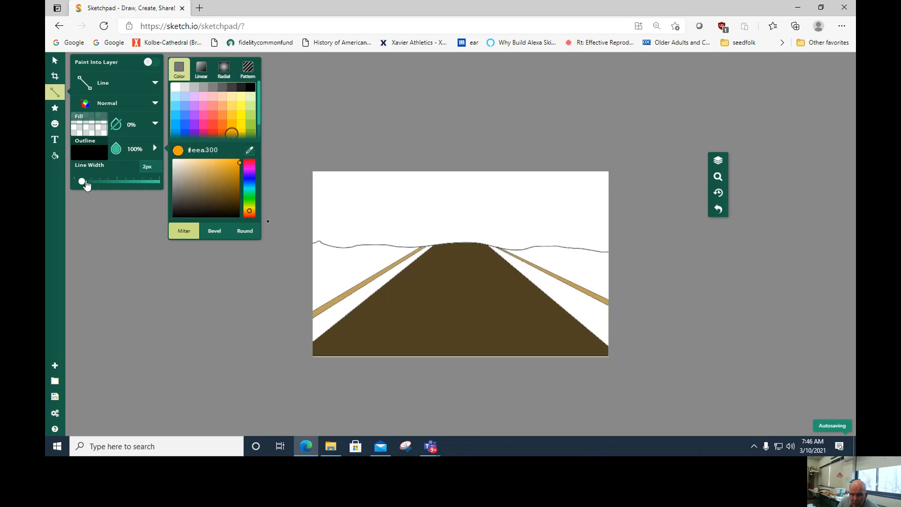
drag(81, 181, 87, 181)
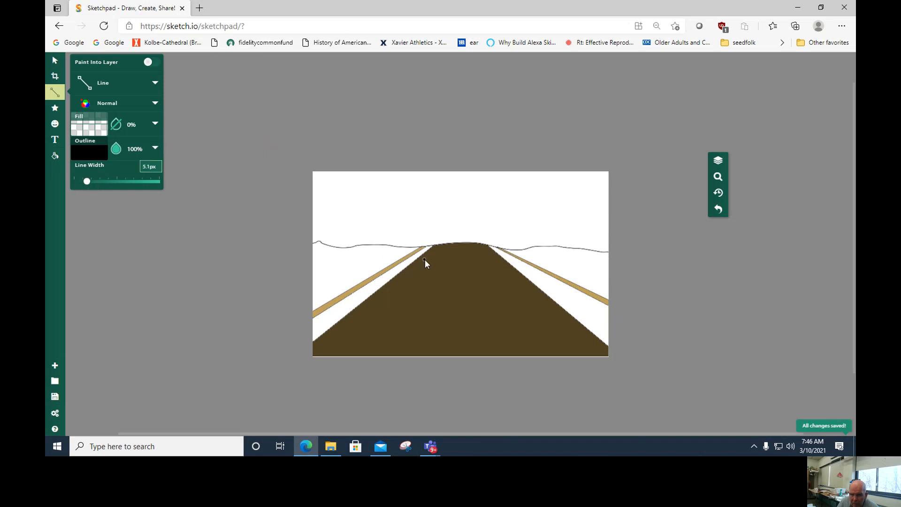
drag(424, 249, 410, 264)
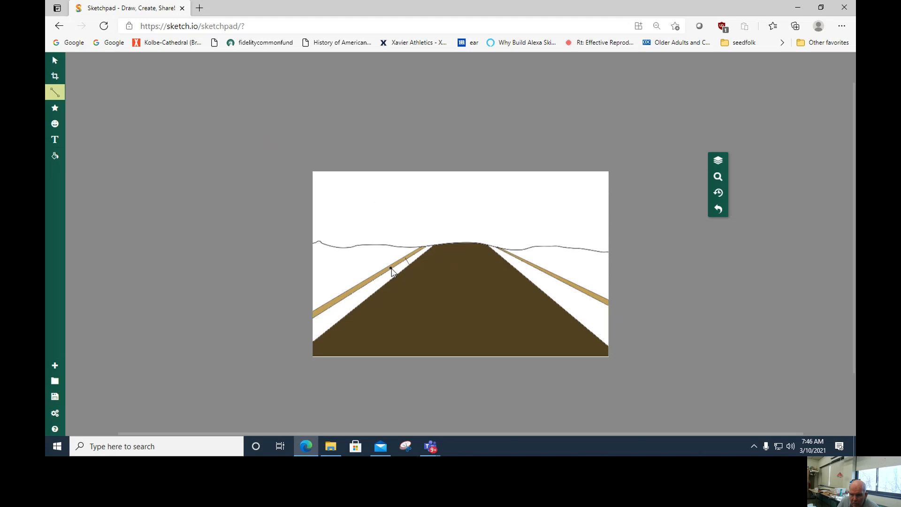
click(55, 92)
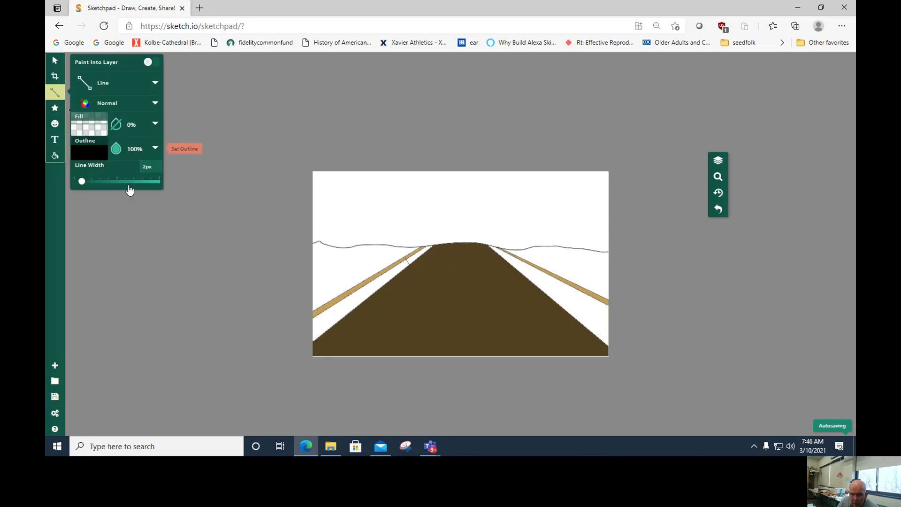
drag(82, 183, 106, 183)
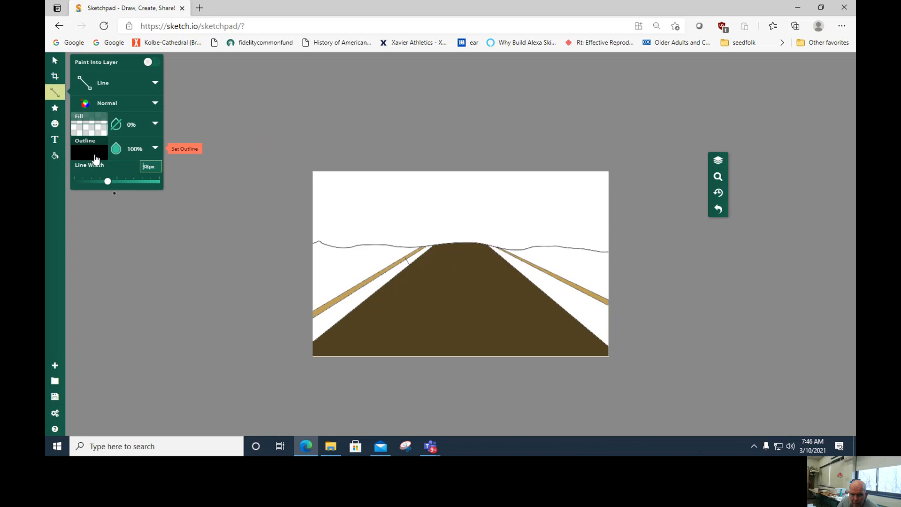
click(129, 92)
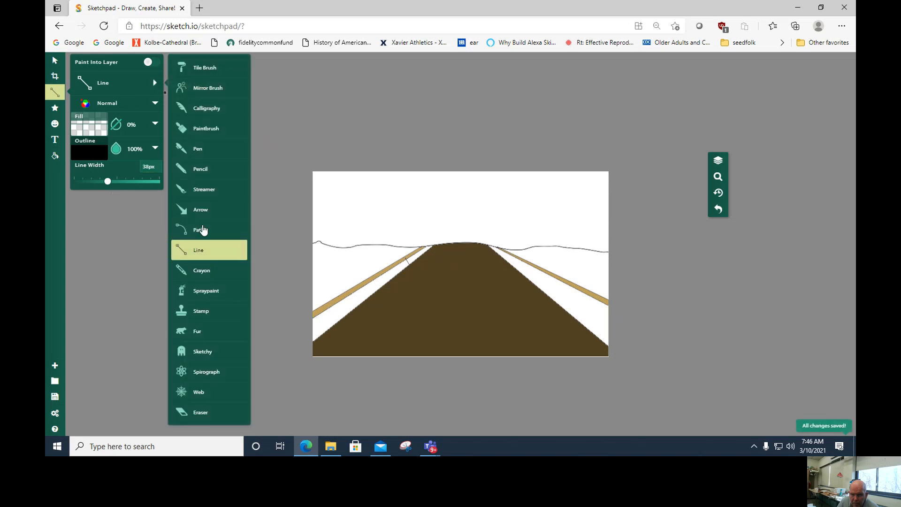
click(198, 227)
click(141, 87)
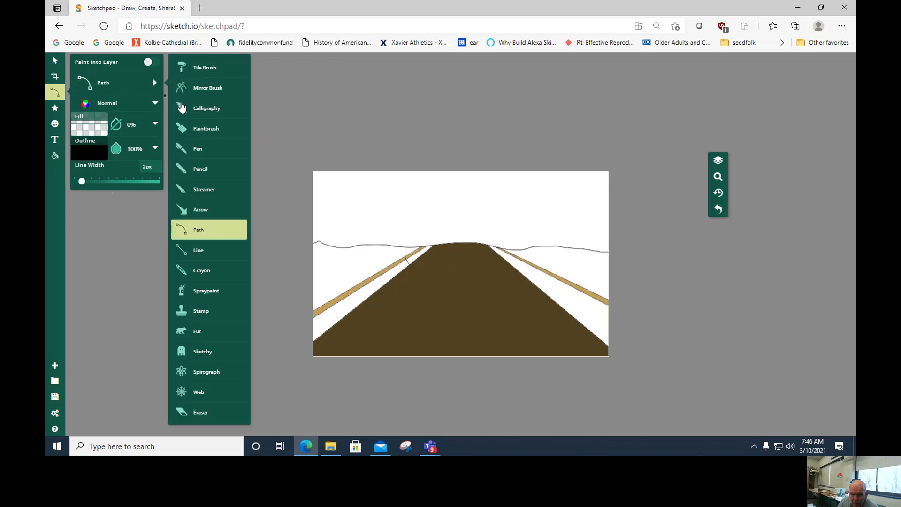
click(197, 253)
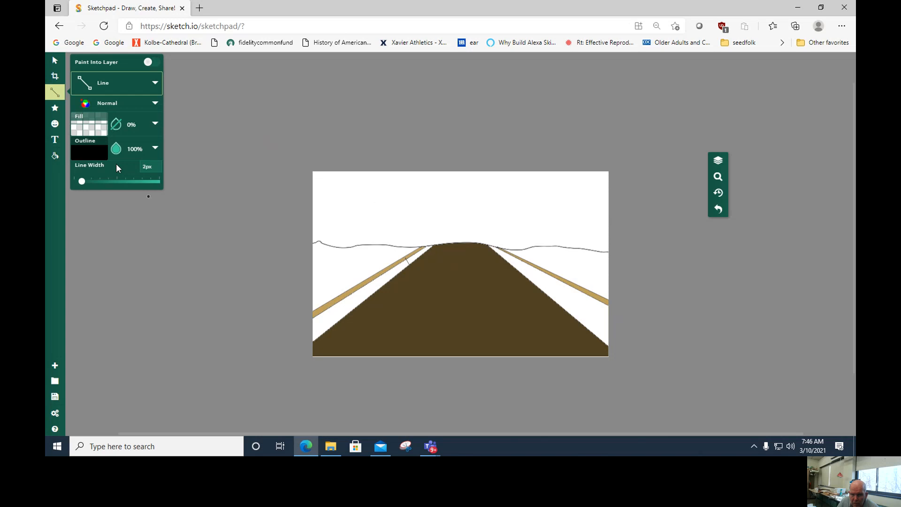
click(91, 151)
click(231, 134)
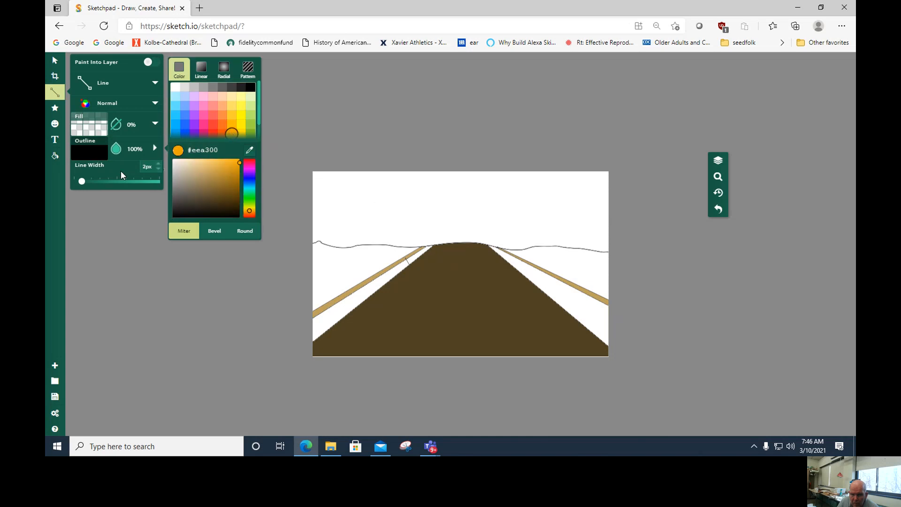
drag(82, 181, 97, 181)
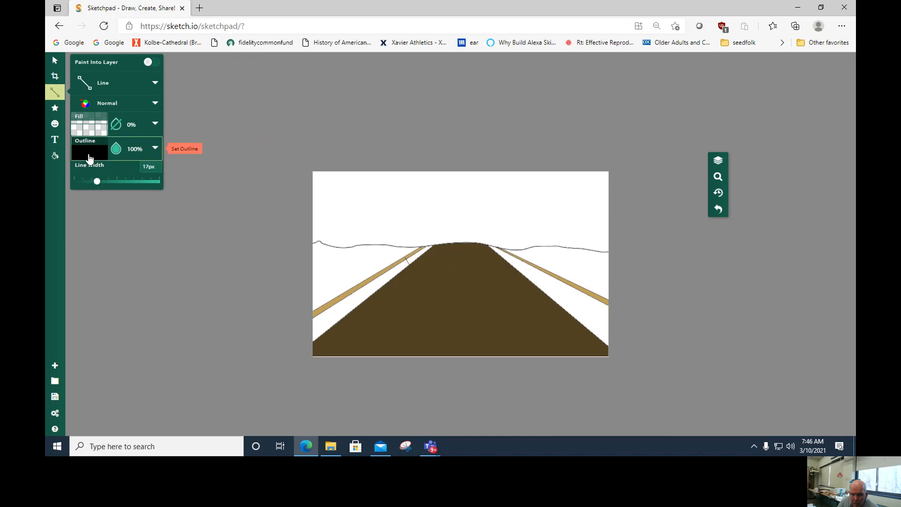
click(90, 158)
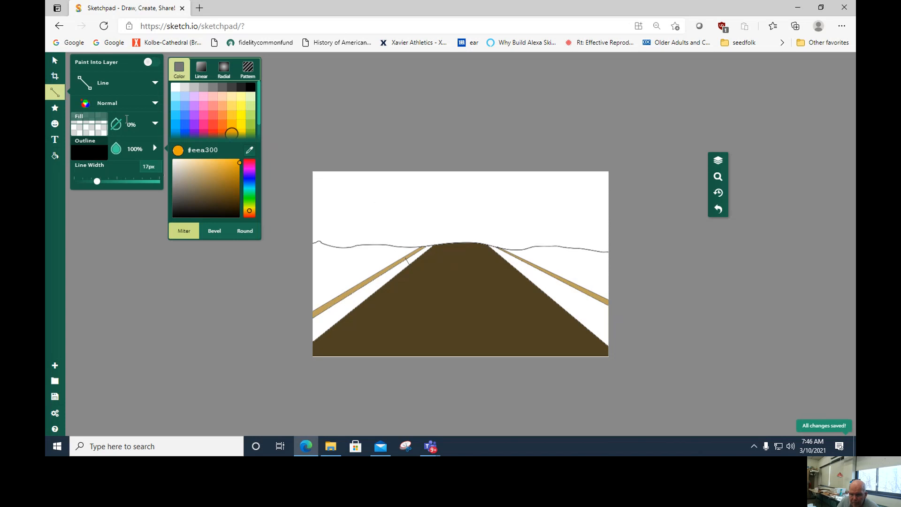
- Trace the first post under the far end of the left rail with the orange Pencil at 12 px width
click(107, 92)
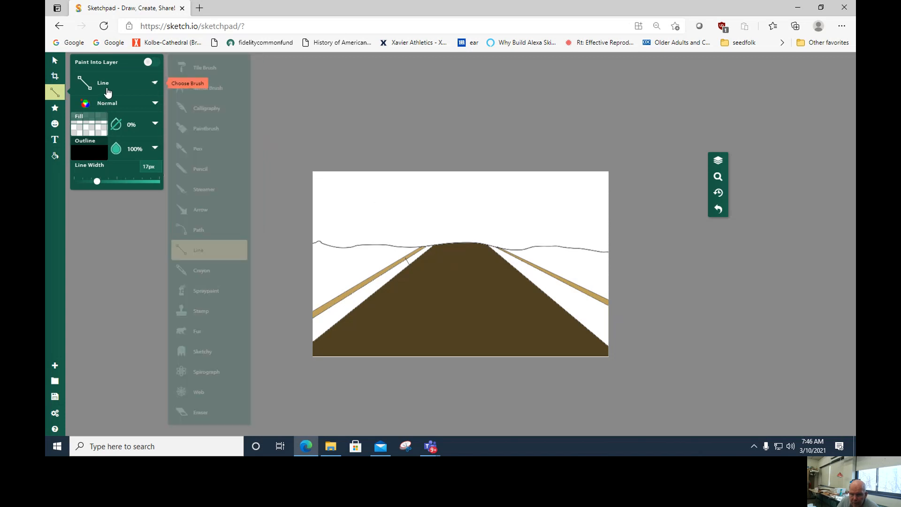
click(201, 170)
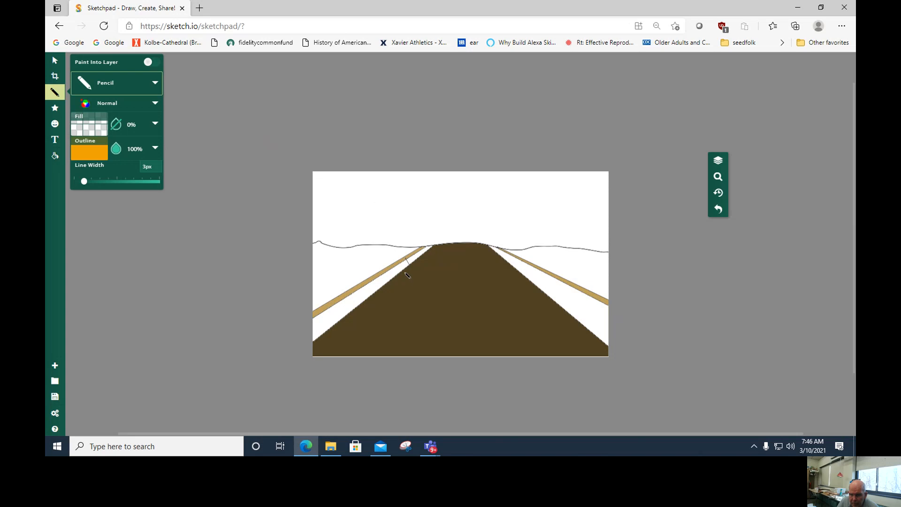
drag(84, 183, 94, 187)
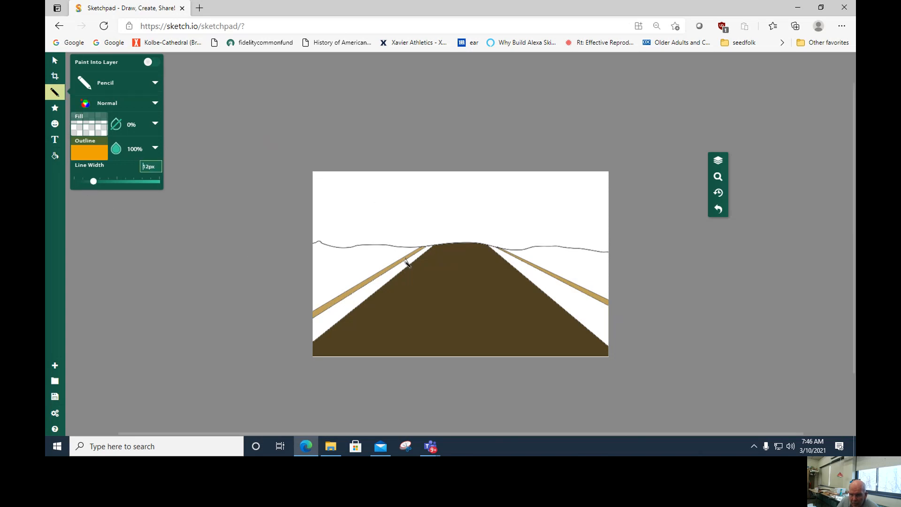
drag(406, 259, 408, 266)
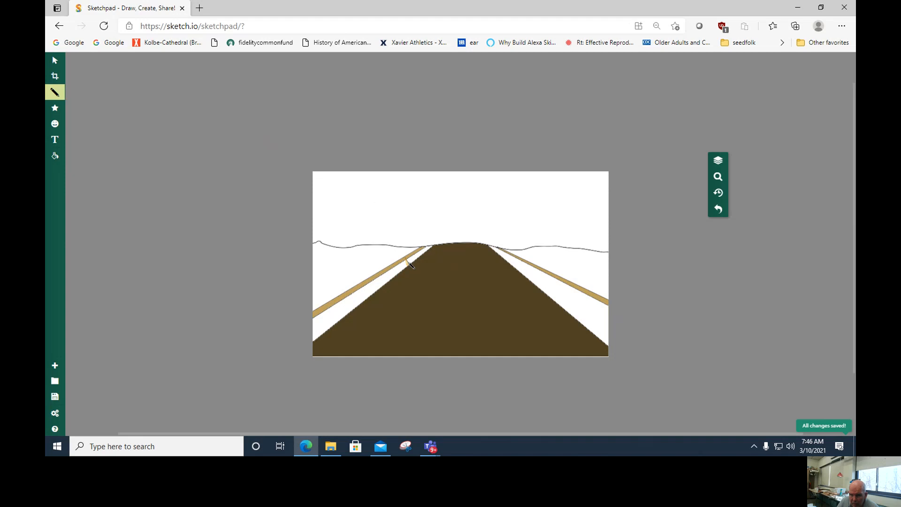
- Set the Pencil's line width to 39 px and draw the remaining orange posts beneath the left rail toward the foreground
click(55, 92)
drag(84, 182, 108, 183)
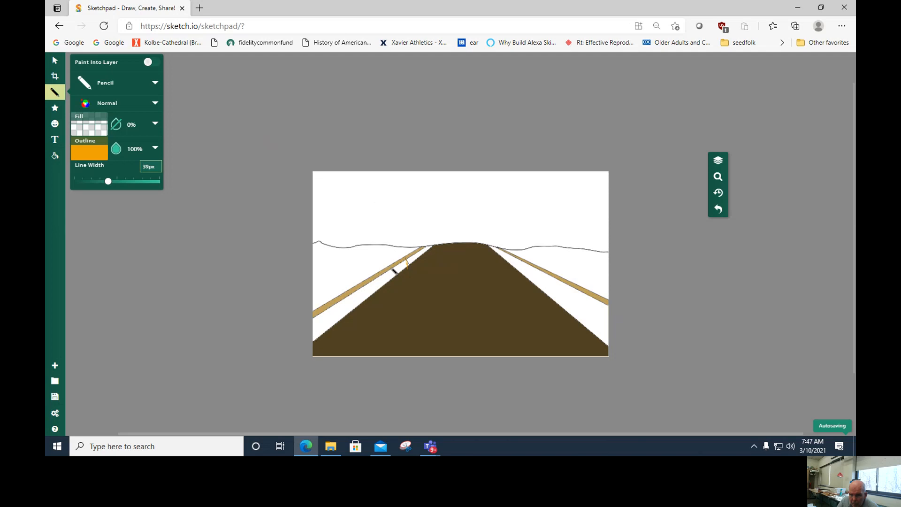
drag(391, 271, 375, 289)
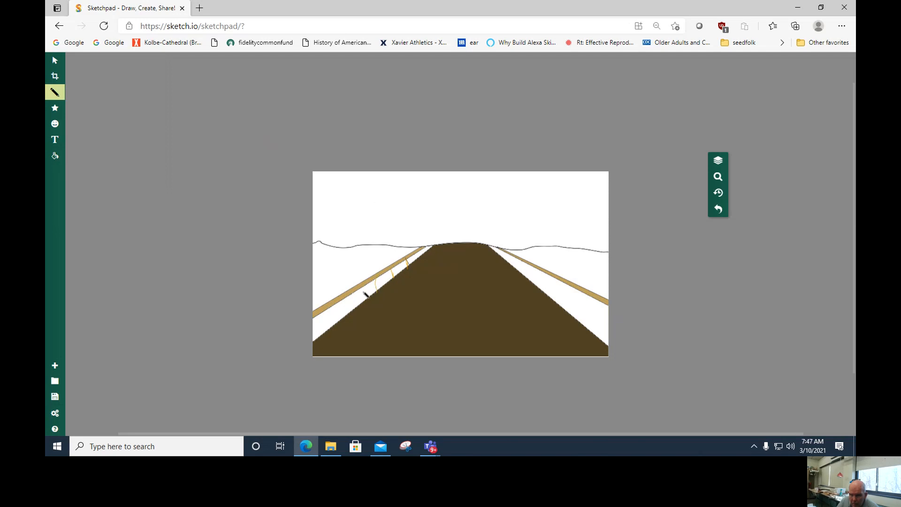
mouse_move(349, 297)
mouse_down()
mouse_move(341, 324)
mouse_move(325, 328)
mouse_up()
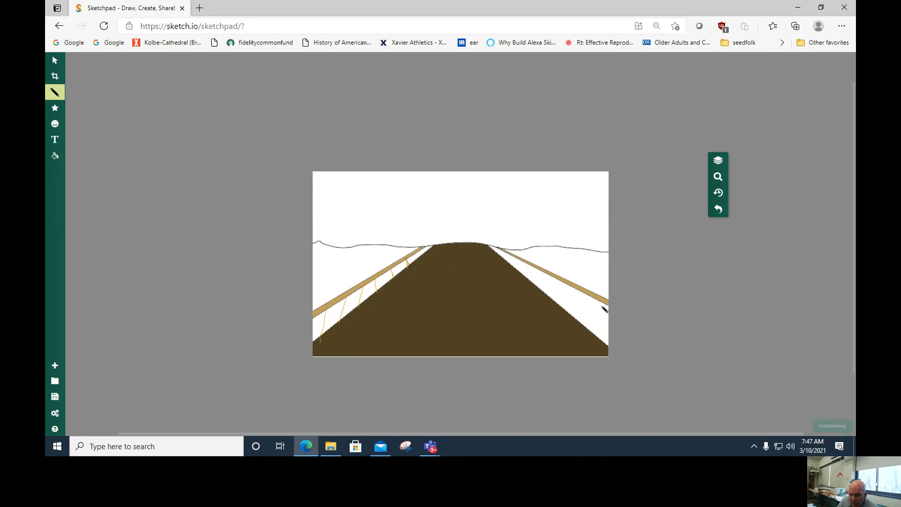
- Draw a row of orange posts with the Pencil between the right rail and the road, from the foreground to the horizon
drag(600, 305, 595, 334)
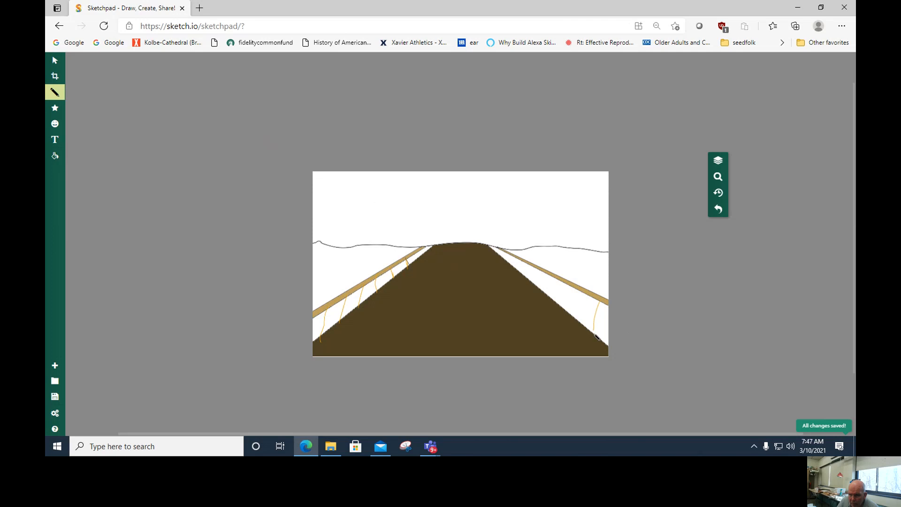
drag(575, 290, 572, 317)
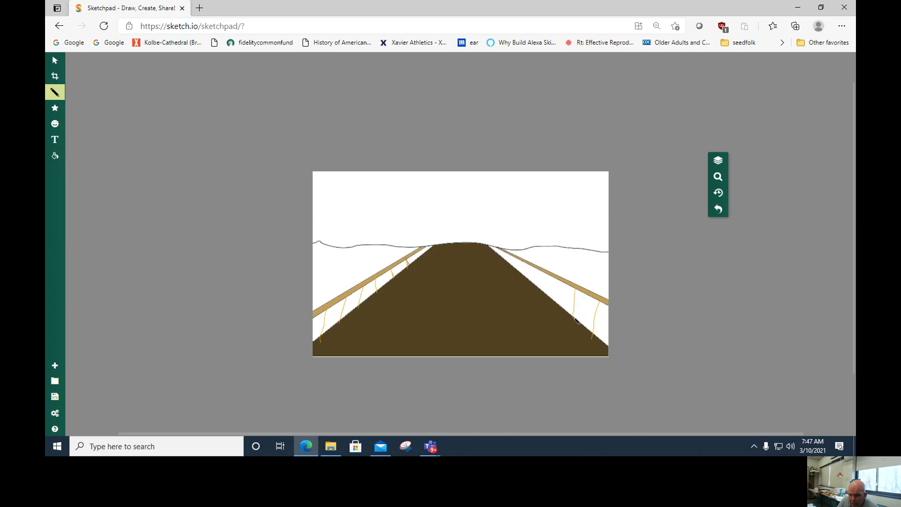
drag(553, 279, 550, 305)
mouse_move(536, 268)
mouse_down()
mouse_move(536, 284)
mouse_move(511, 265)
mouse_up()
- Fill the ground areas outside both rails, below the horizon, with pale green using Pixel Fill
click(55, 155)
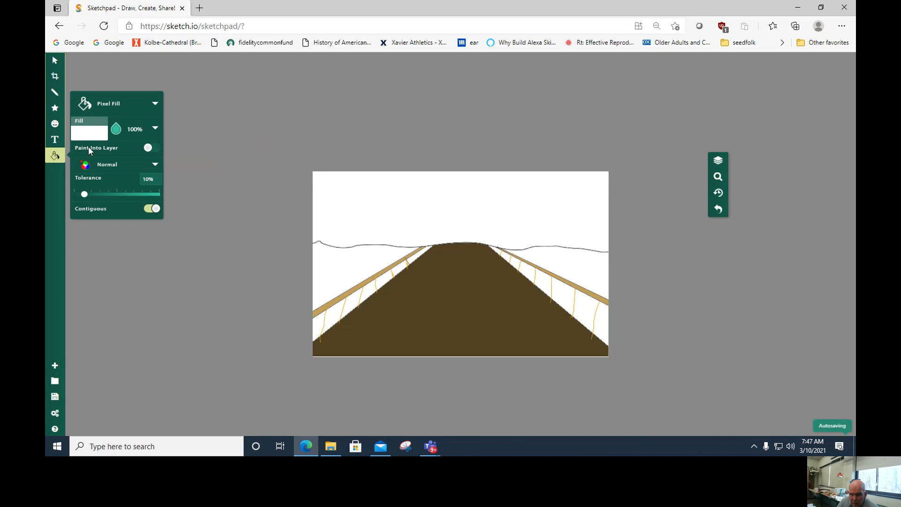
click(90, 134)
click(251, 130)
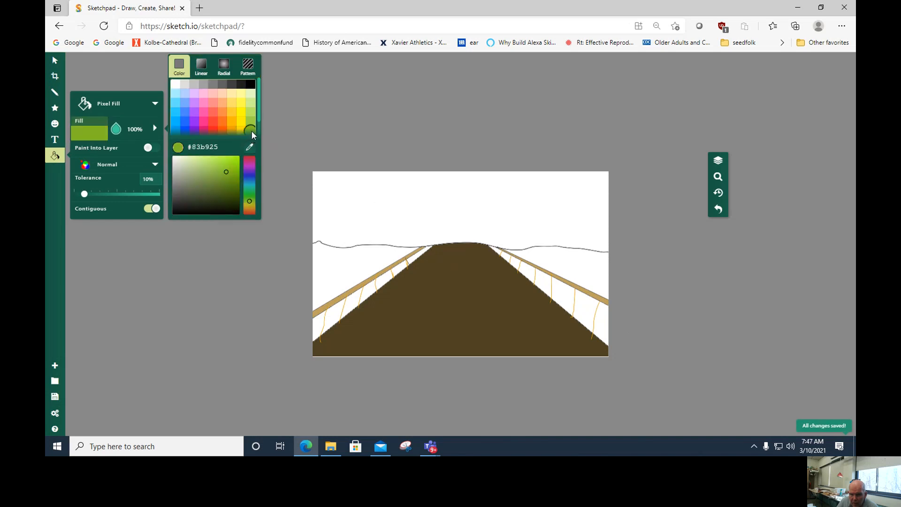
click(251, 94)
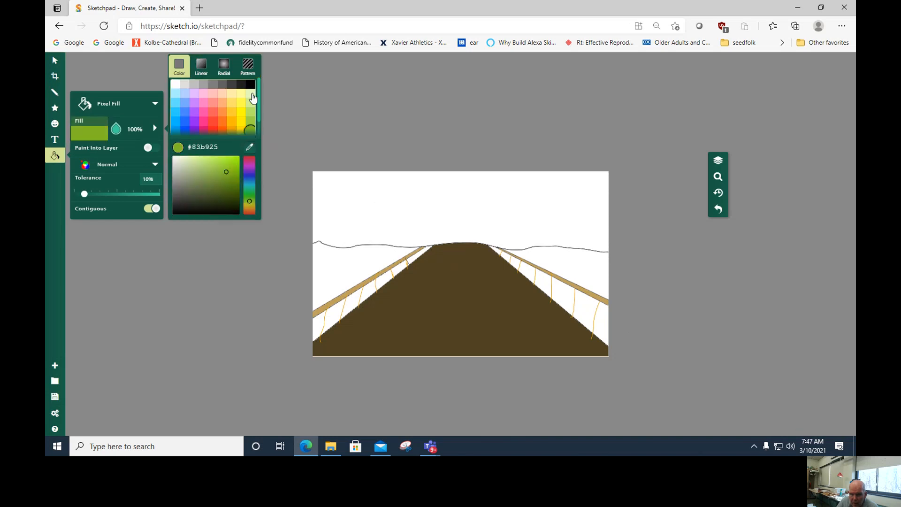
click(568, 262)
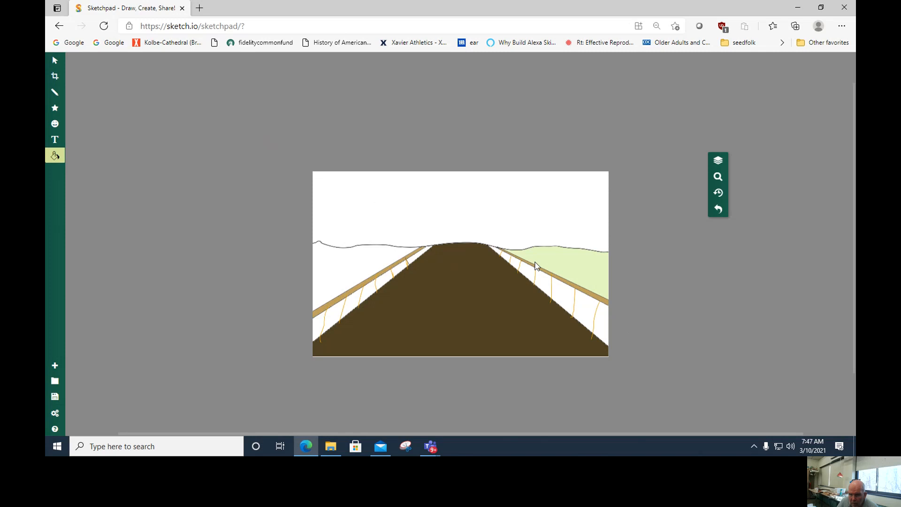
click(340, 262)
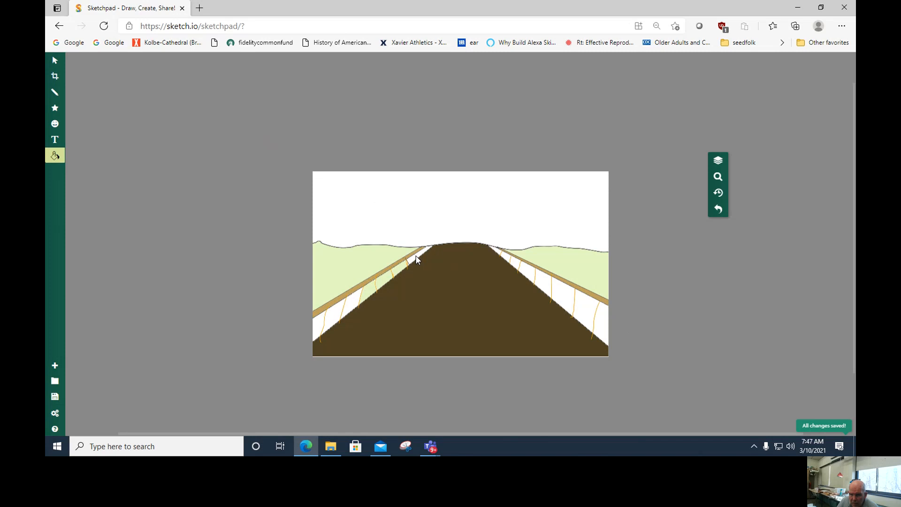
- Fill the remaining white gaps between the posts along both sides of the road with pale green
click(353, 301)
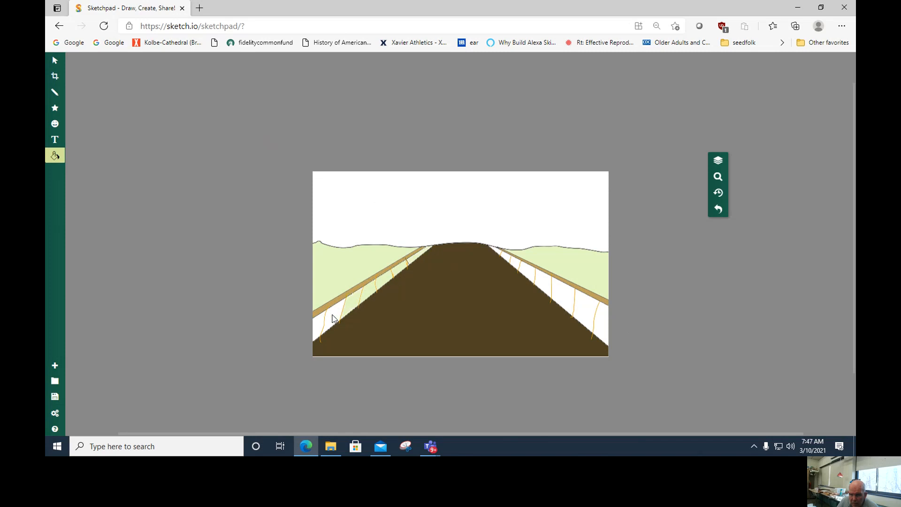
click(339, 312)
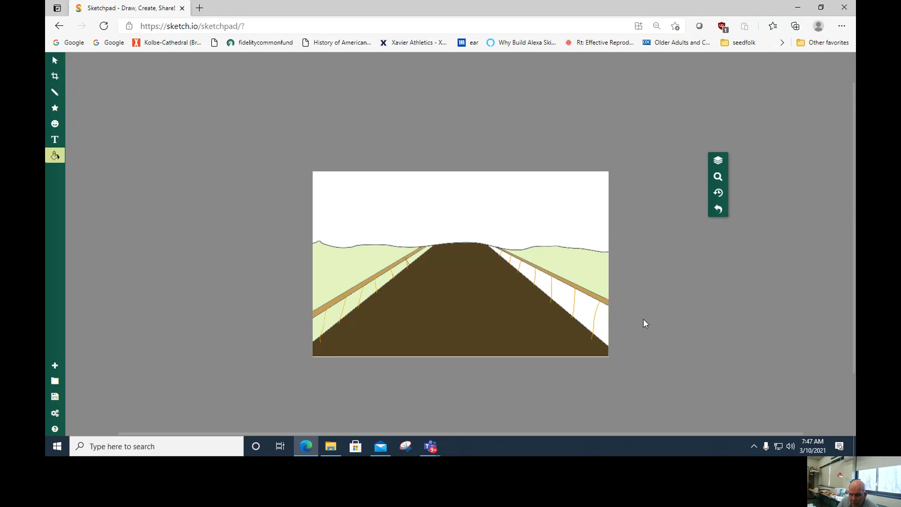
click(608, 333)
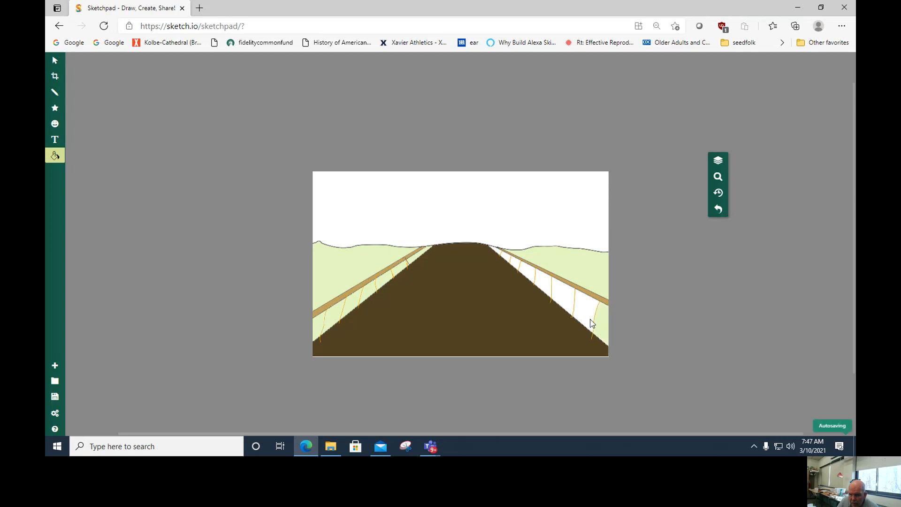
click(592, 323)
click(568, 306)
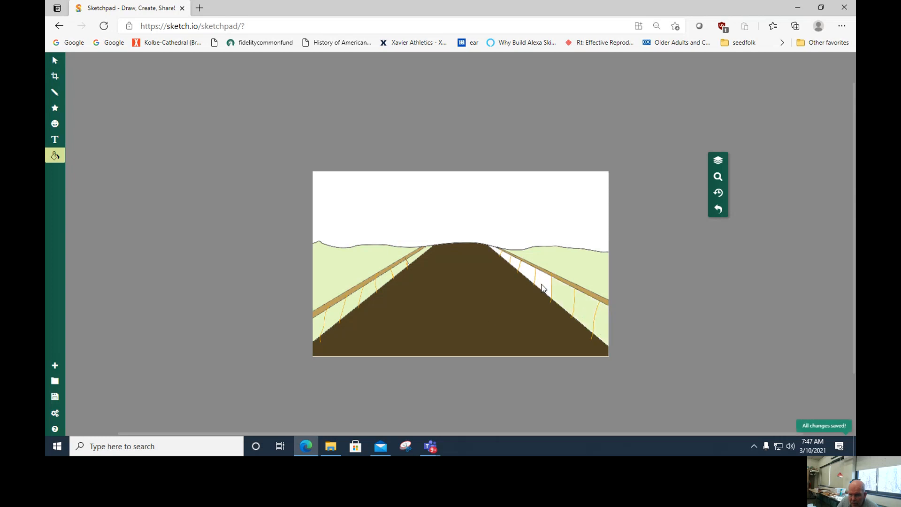
click(528, 277)
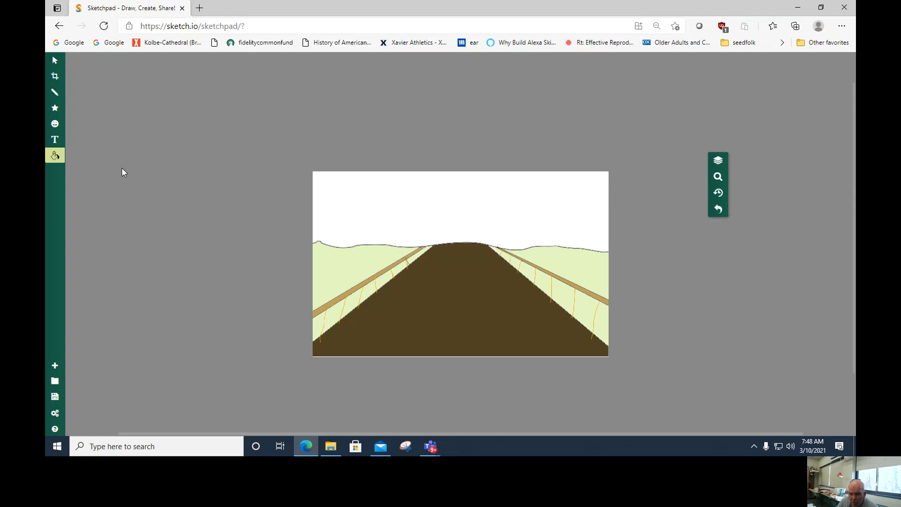
- Draw uneven orange treeline outlines with the Pencil above the horizon on both sides of the road
click(54, 92)
mouse_move(316, 243)
mouse_down()
mouse_move(337, 237)
mouse_move(344, 247)
mouse_move(354, 233)
mouse_move(375, 240)
mouse_move(381, 230)
mouse_move(390, 248)
mouse_move(409, 233)
mouse_move(425, 240)
mouse_up()
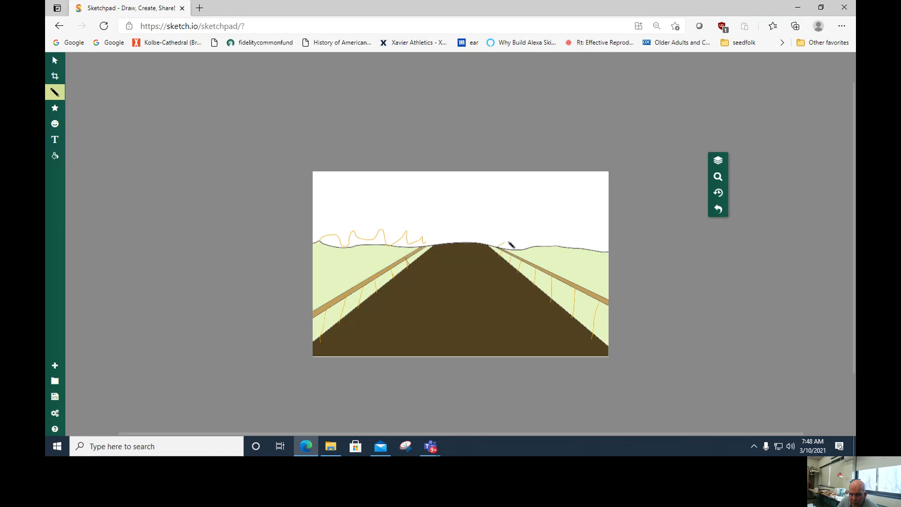
mouse_move(508, 242)
mouse_down()
mouse_move(545, 233)
mouse_move(608, 252)
mouse_up()
- Set the Pixel Fill colour to dark green #3e5613 and fill the first tree shapes at the far left of the horizon
click(55, 156)
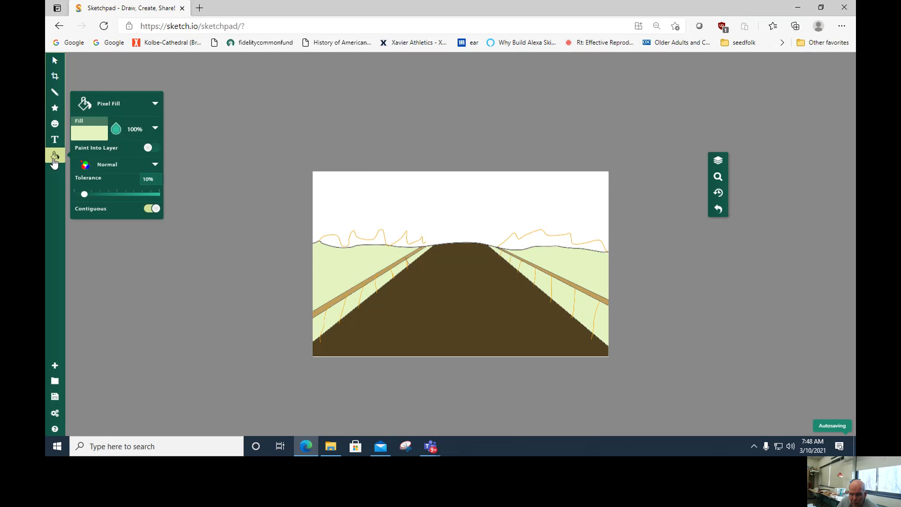
click(87, 141)
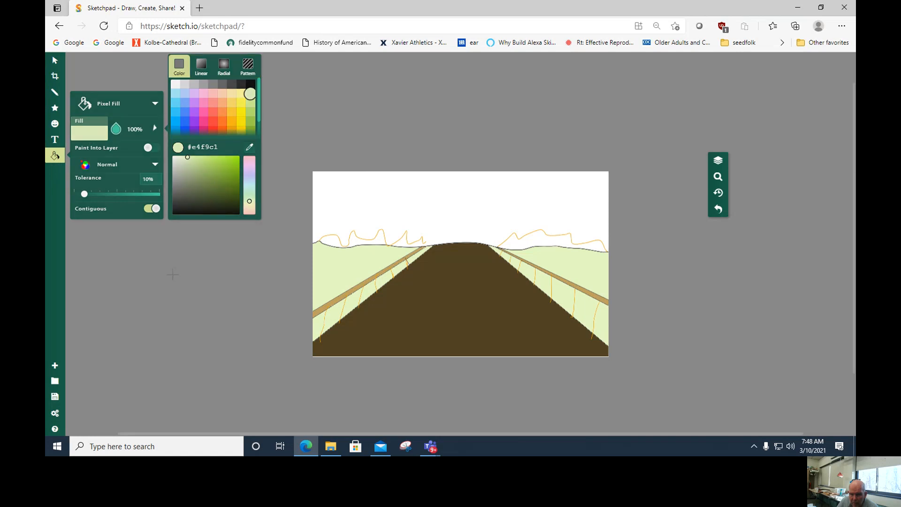
click(172, 274)
click(55, 156)
click(90, 133)
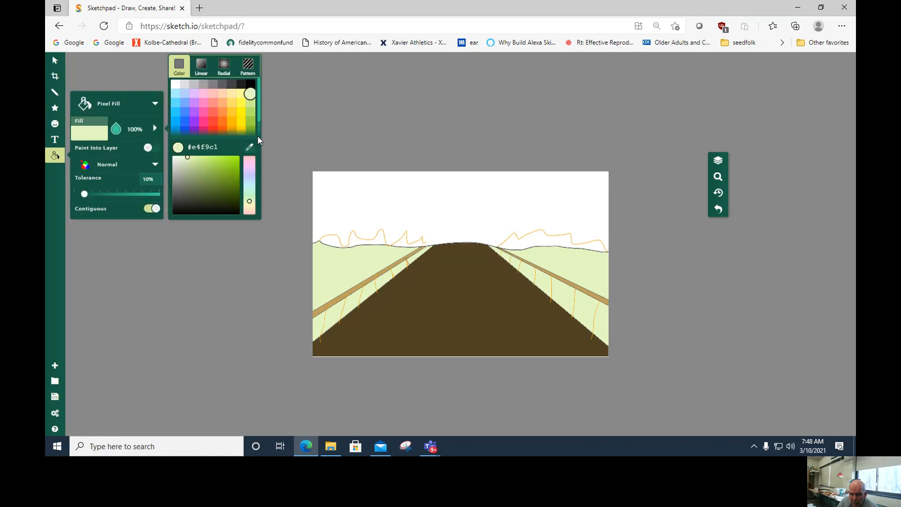
click(250, 130)
click(225, 194)
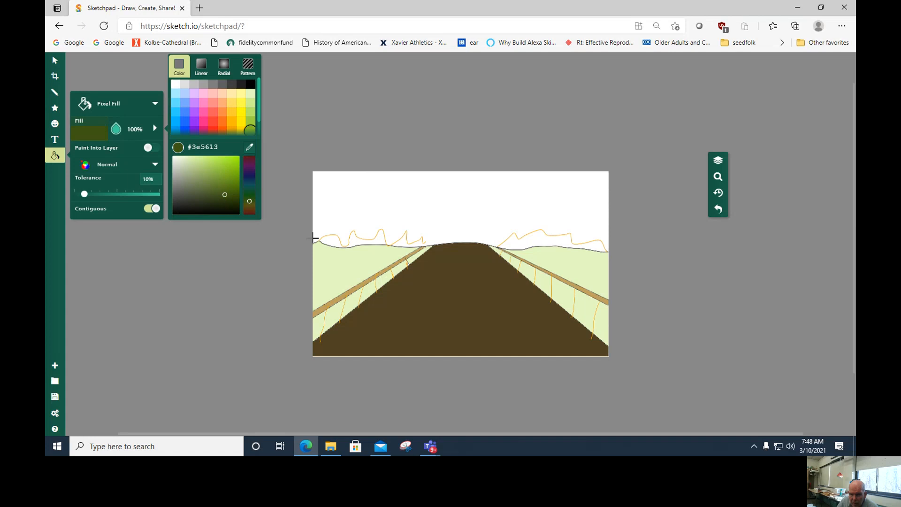
click(346, 240)
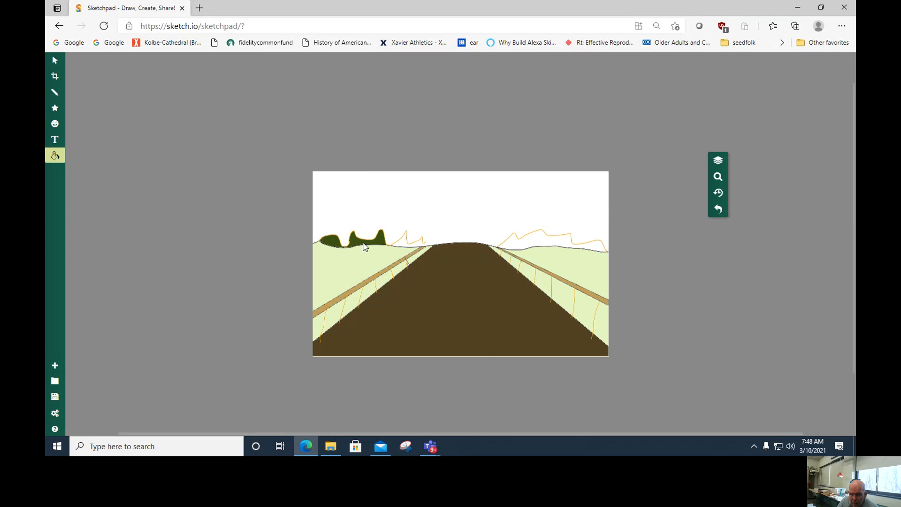
- Close the gap in the left treeline outline beside the road with the Pencil and fill the remaining trees on both sides dark green
click(400, 243)
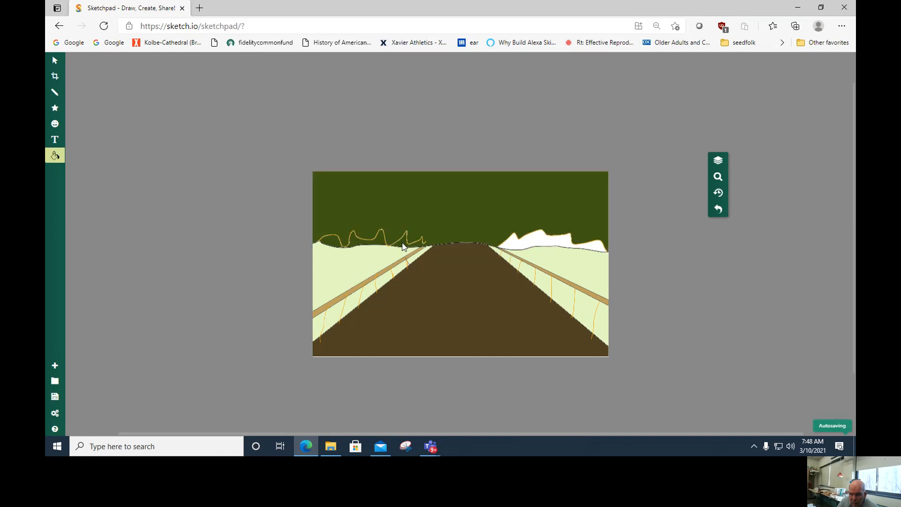
click(718, 210)
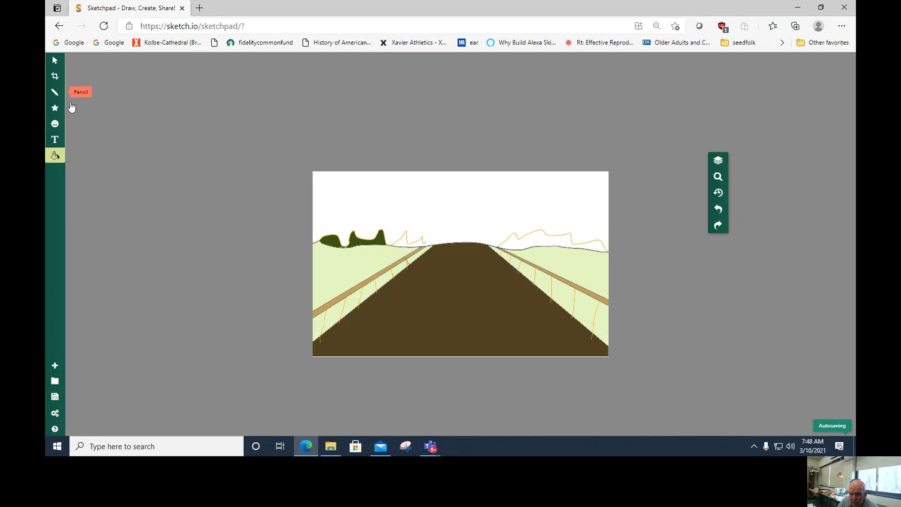
click(55, 92)
click(427, 246)
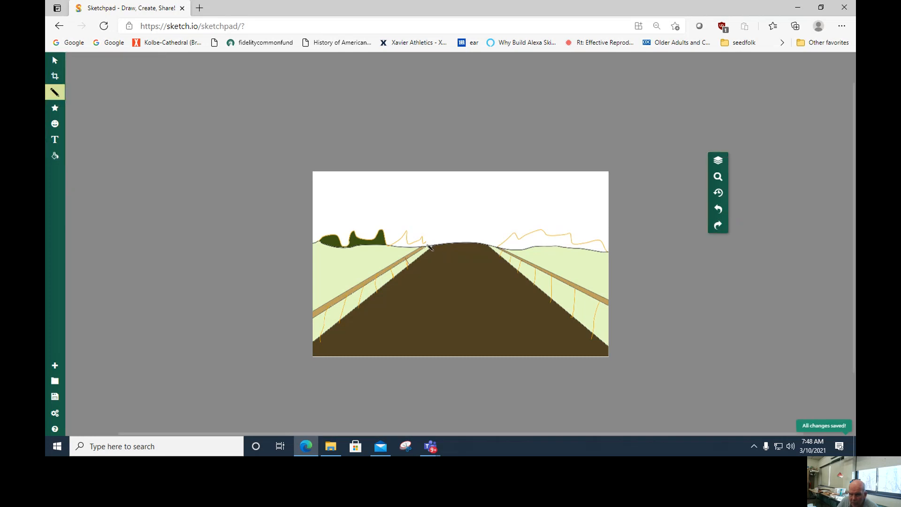
click(55, 156)
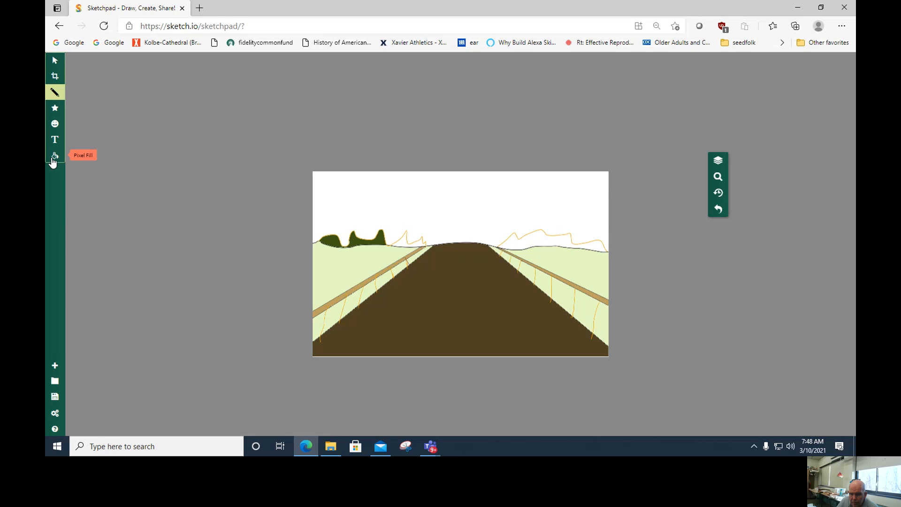
click(400, 241)
click(539, 242)
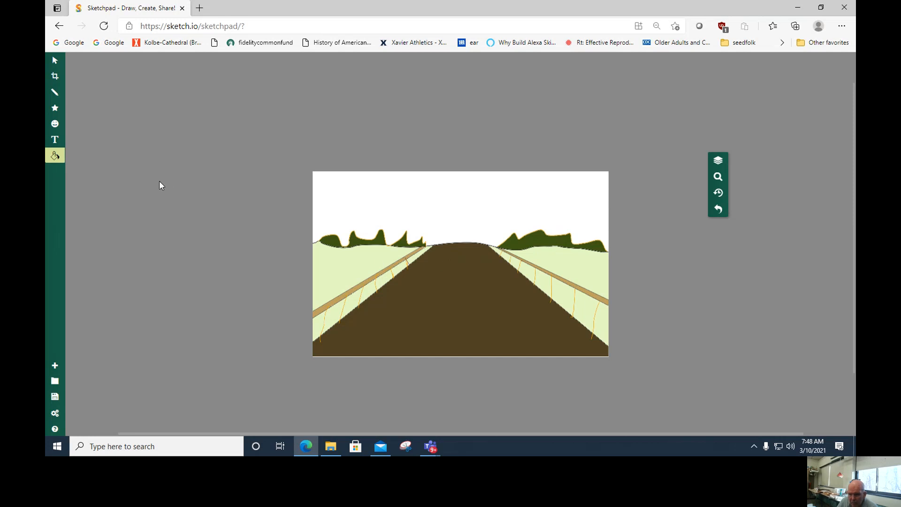
- Draw a thin orange Pencil line from the left rail's posts up past the treeline
click(58, 96)
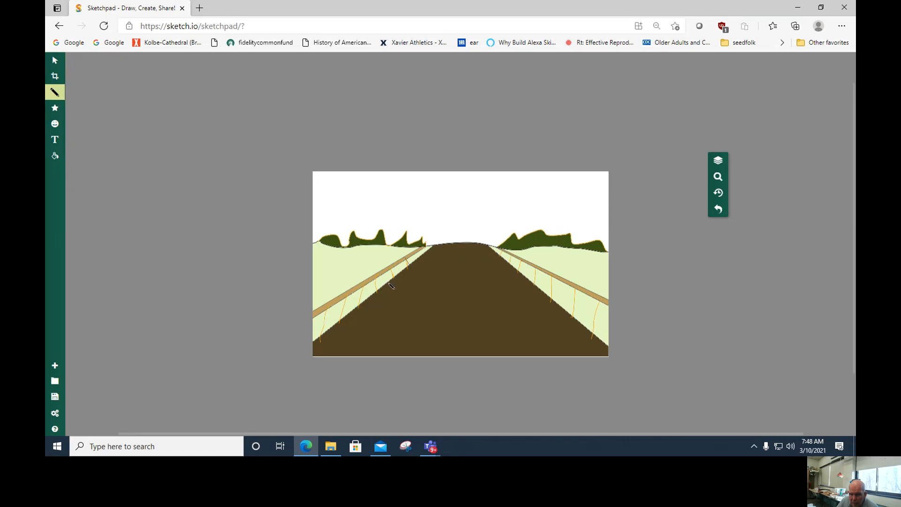
drag(392, 269, 395, 229)
- Set the drawing tool's outline colour to near-black #1f1f1f, keeping the fill opacity at 0%
click(60, 95)
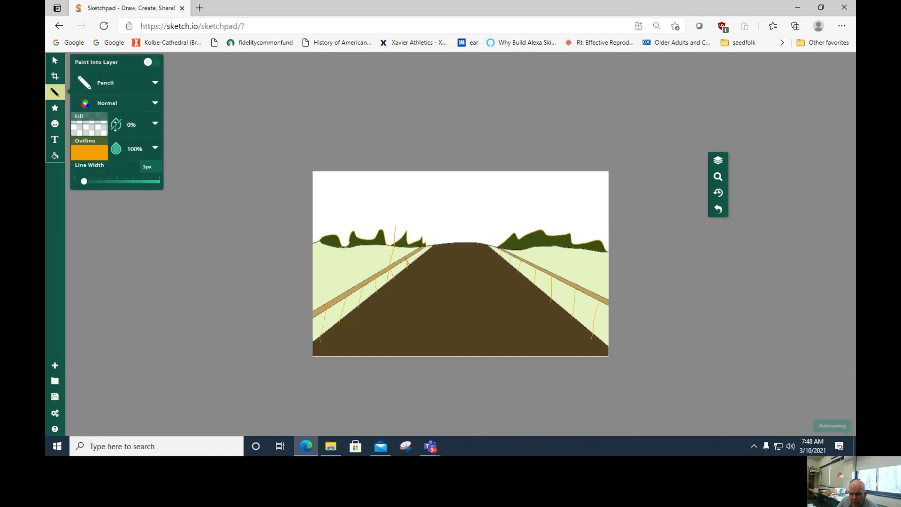
click(89, 151)
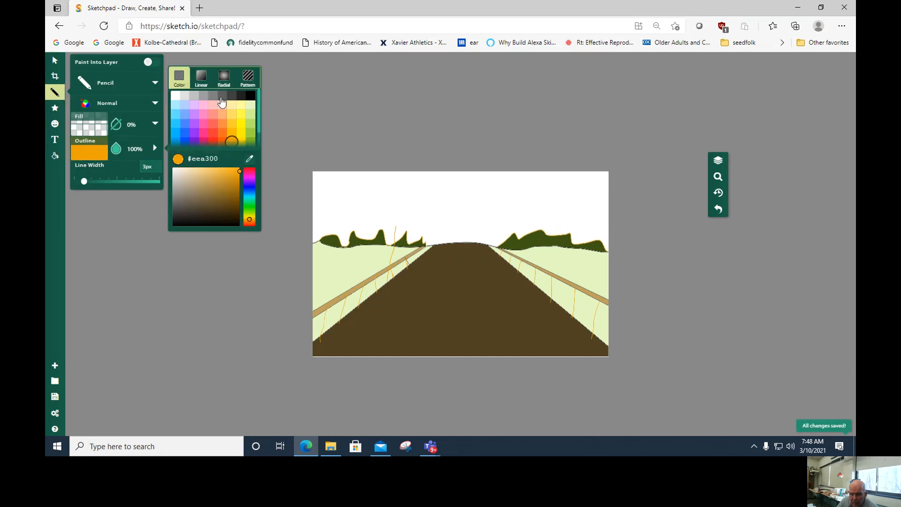
click(250, 96)
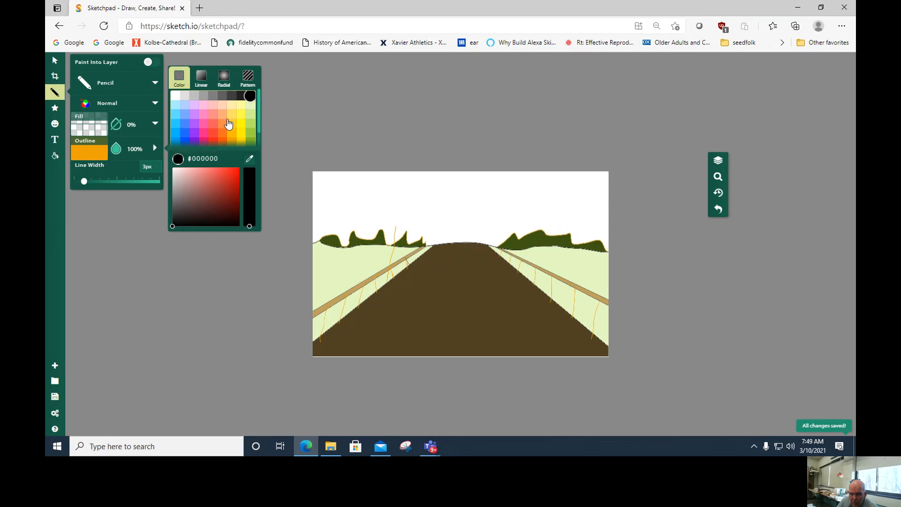
click(235, 97)
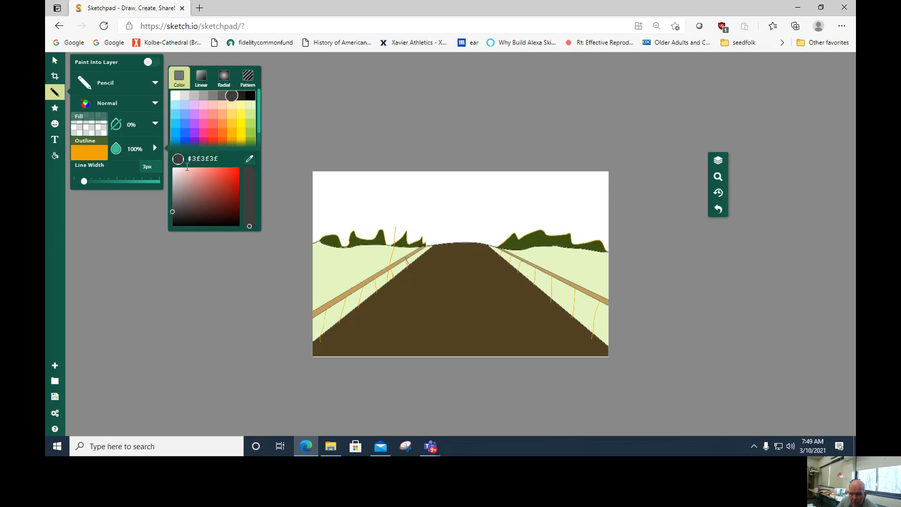
click(116, 125)
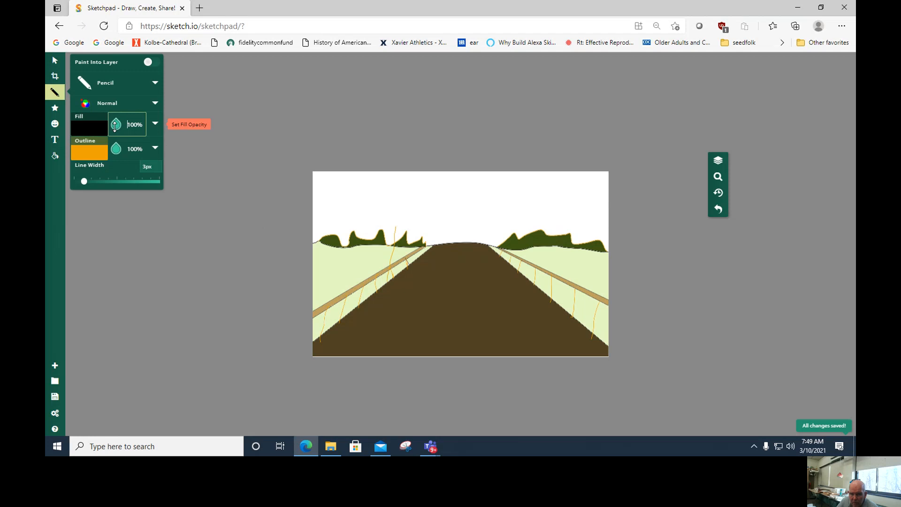
click(116, 125)
click(155, 148)
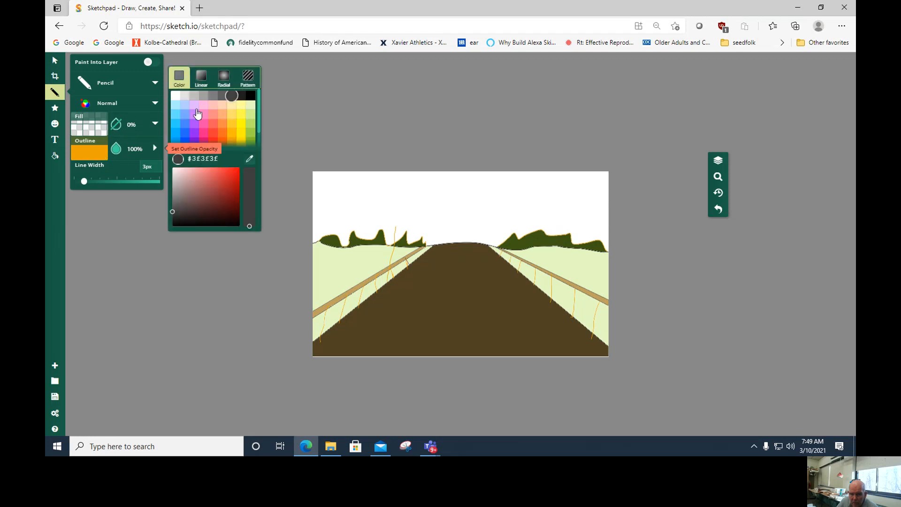
click(241, 96)
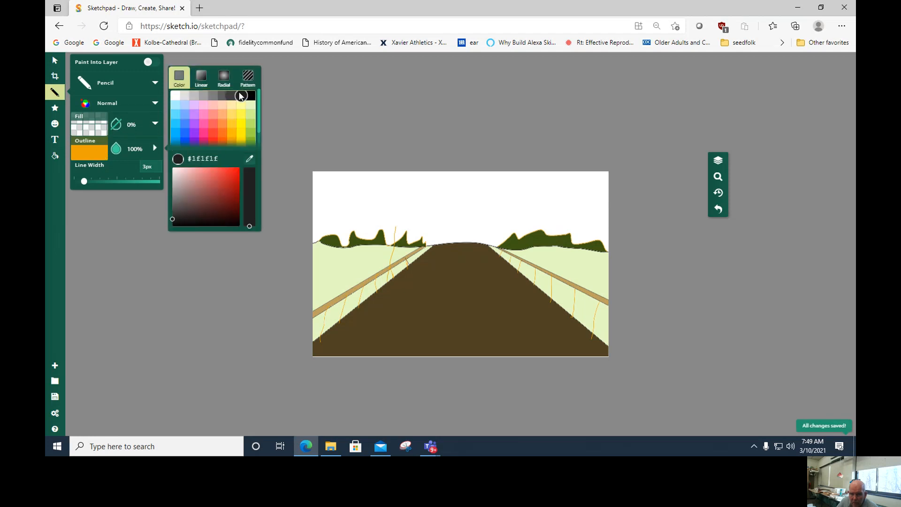
- Sketch with the Pen a curved arm and hand rising from the left roadside into the sky, with a cuff line across the wrist
click(133, 90)
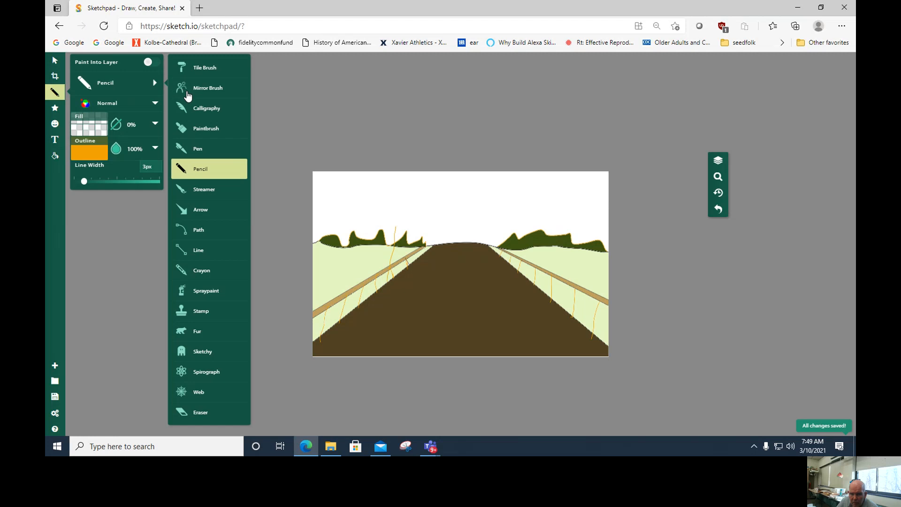
click(199, 150)
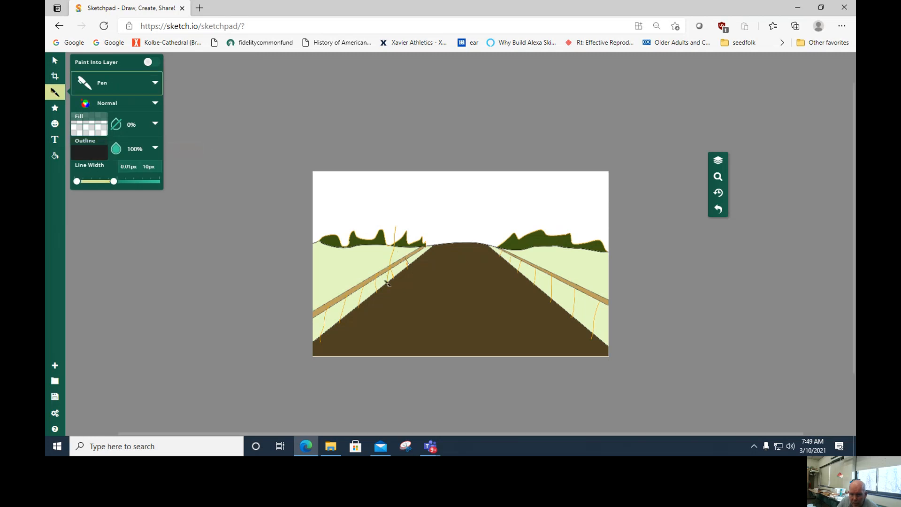
click(348, 319)
mouse_move(336, 287)
mouse_down()
mouse_move(337, 266)
mouse_move(405, 203)
mouse_move(446, 193)
mouse_move(493, 218)
mouse_move(400, 227)
mouse_up()
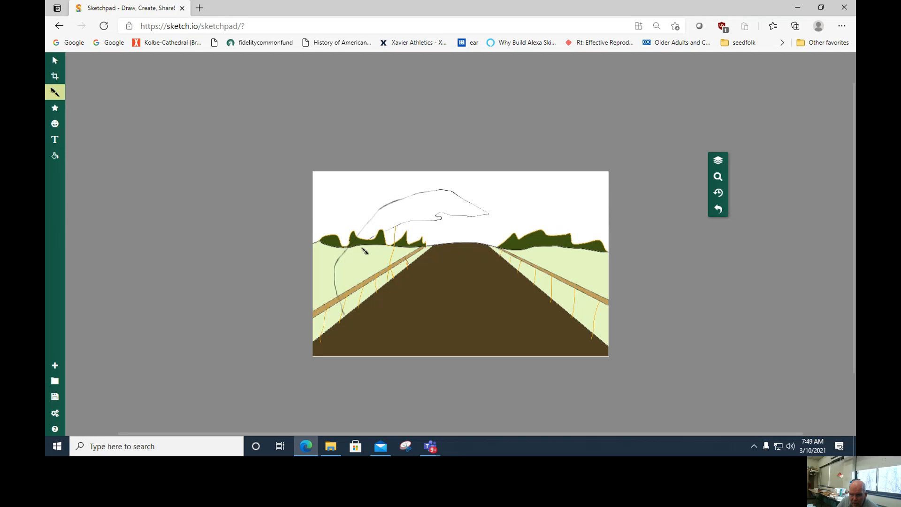
drag(363, 251, 353, 320)
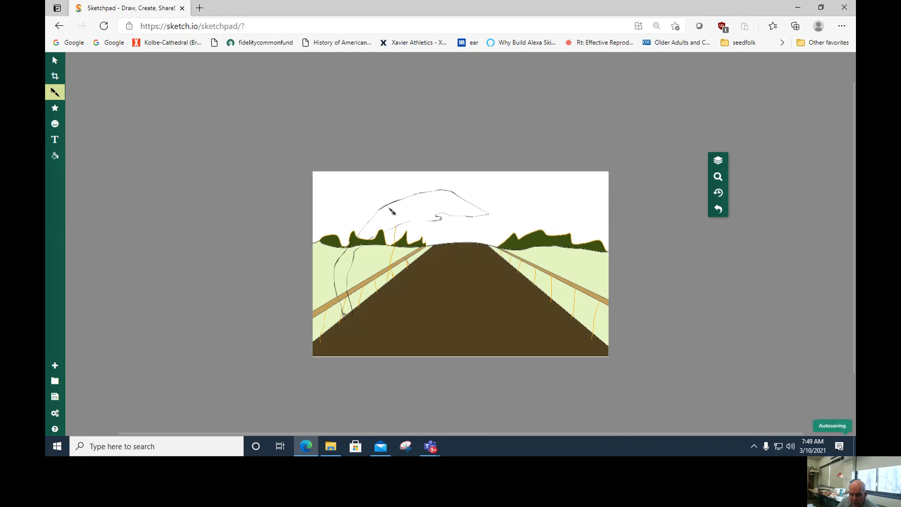
drag(395, 210, 402, 227)
- Fill the arm's sleeve with orange using Pixel Fill, from below the left rail up to the cuff line
click(55, 156)
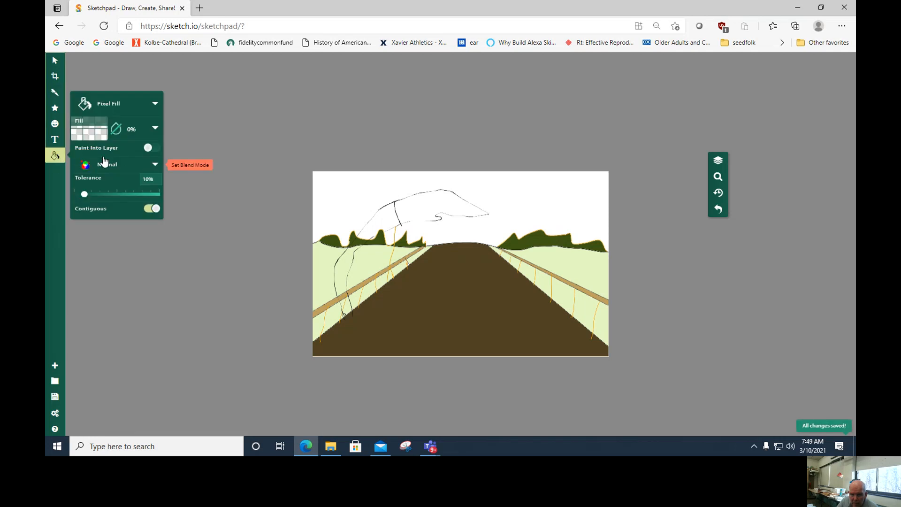
click(101, 140)
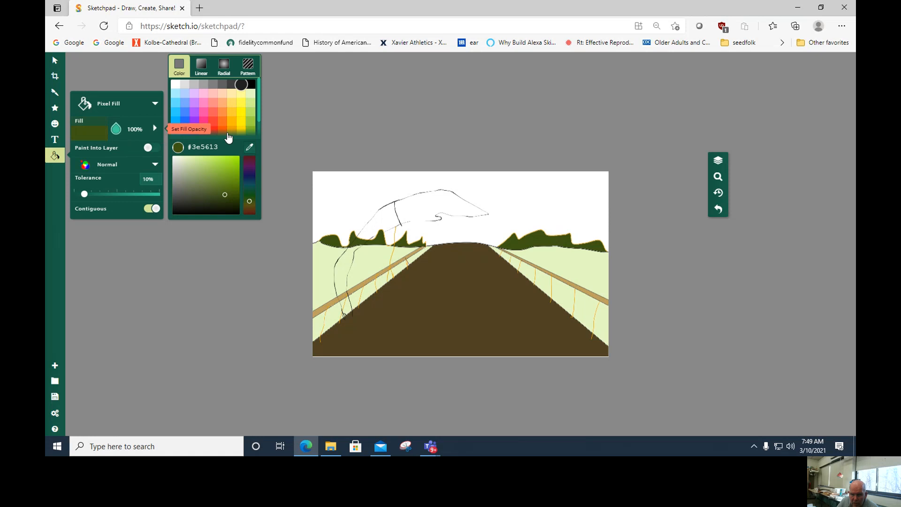
click(235, 133)
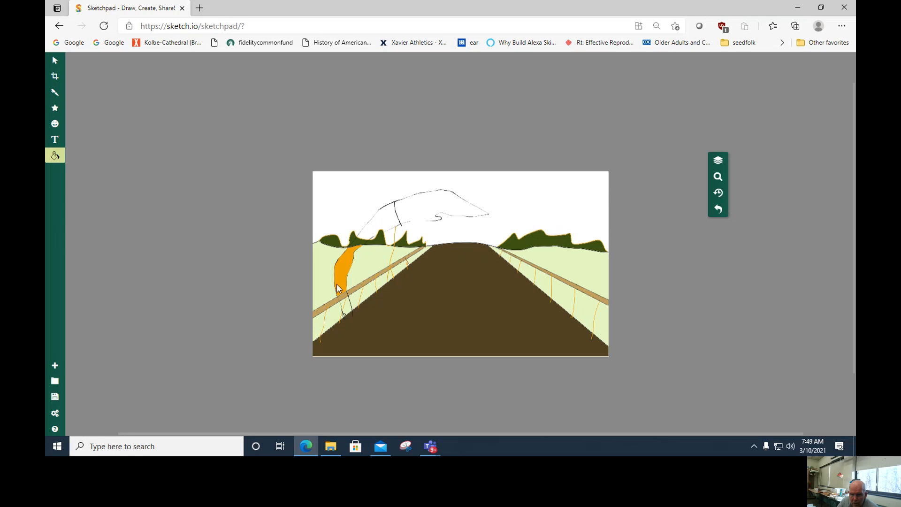
click(347, 309)
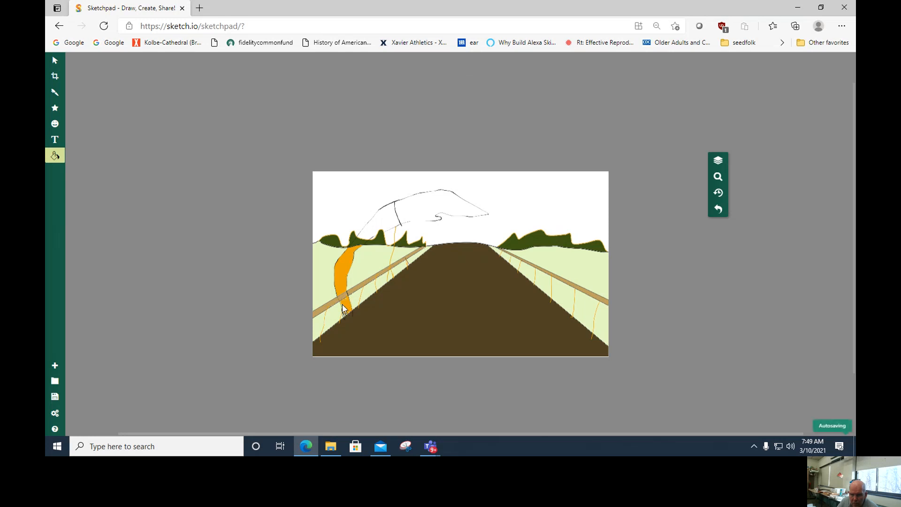
click(380, 221)
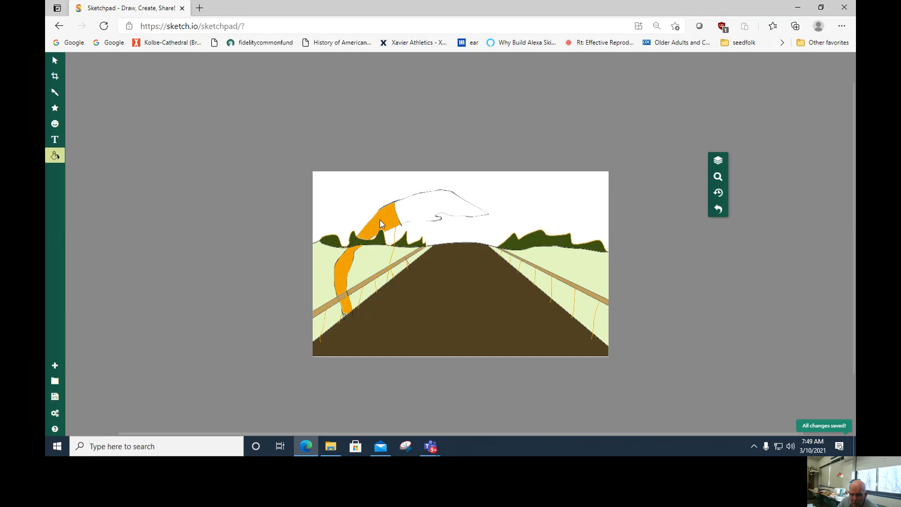
- Set the Pixel Fill colour to light green #b6e565, undo the recolouring it causes on the sleeve, and fill the left arm's hand
click(57, 157)
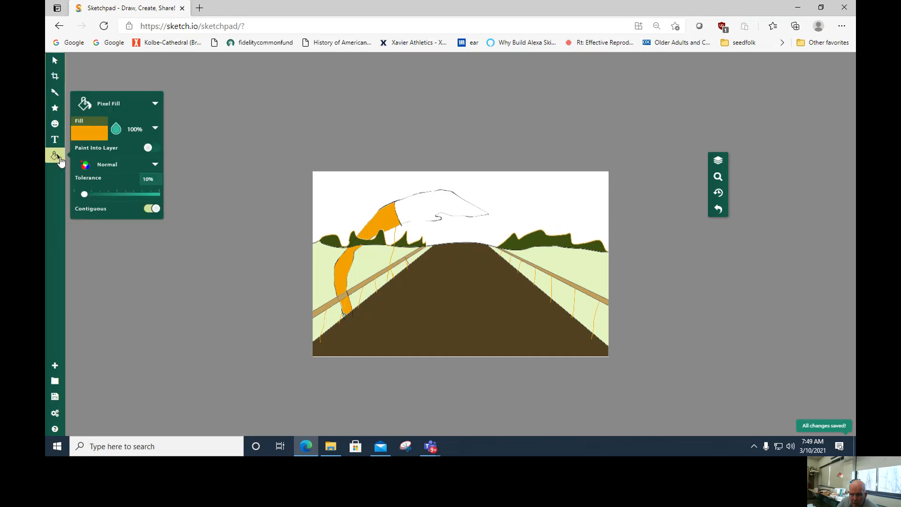
click(94, 137)
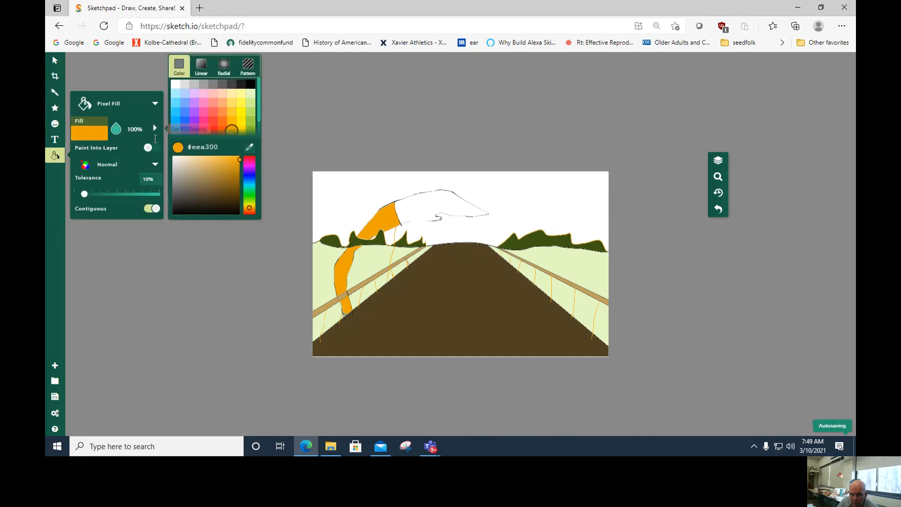
click(250, 113)
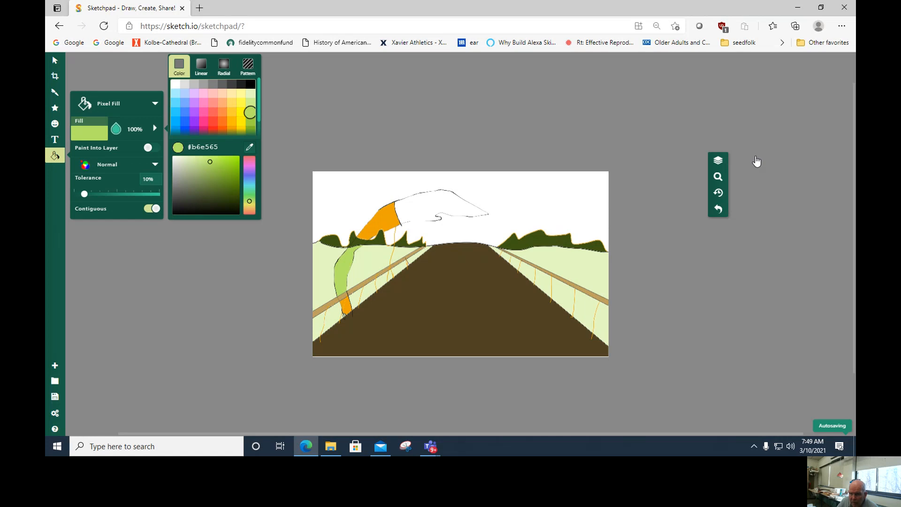
click(728, 207)
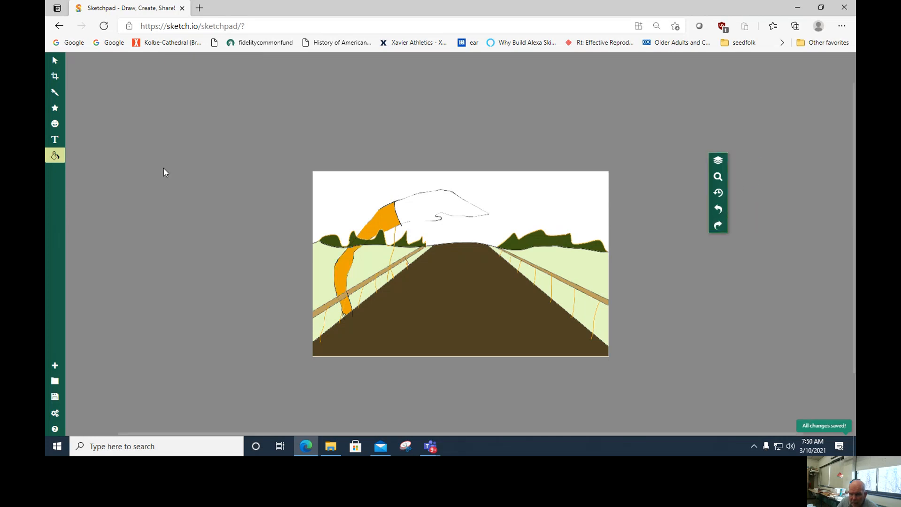
click(55, 156)
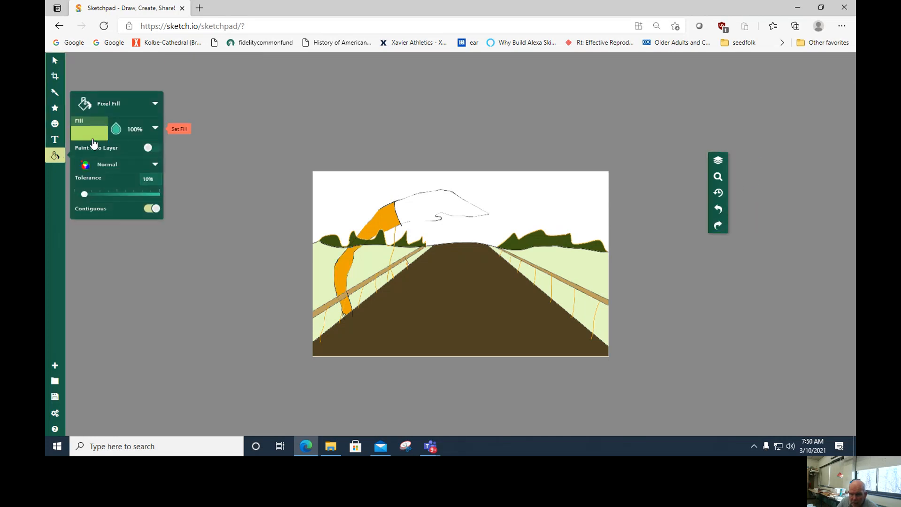
click(428, 215)
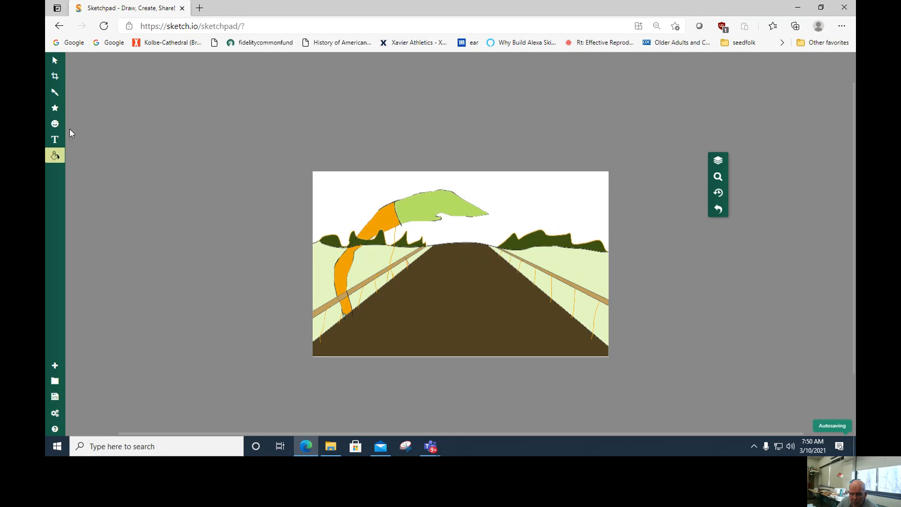
- Sketch with the Pen a second curved arm rising from the right roadside, its hand reaching down onto the road's far end, with a cuff line
click(55, 93)
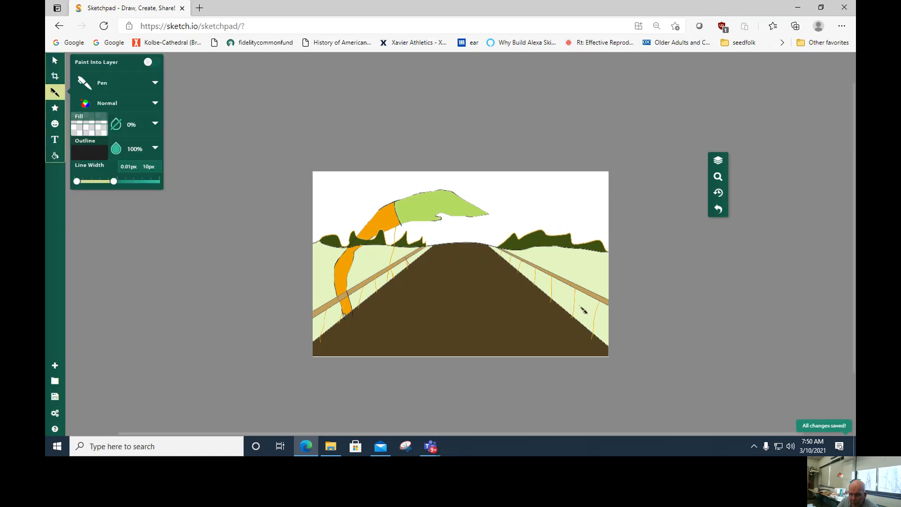
drag(579, 320, 570, 254)
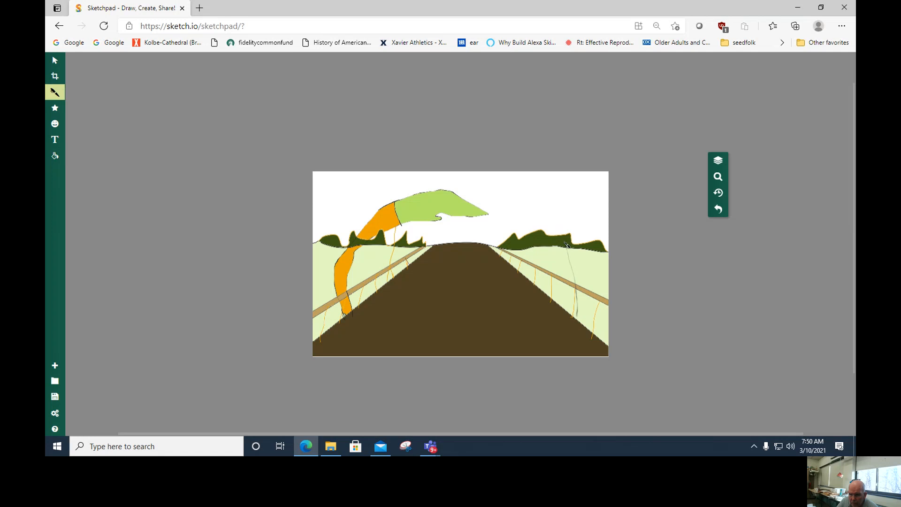
drag(547, 218, 477, 233)
drag(538, 248, 572, 315)
- Fill the right arm's hand above the horizon with light green, and undo the green fill applied to the road
click(55, 156)
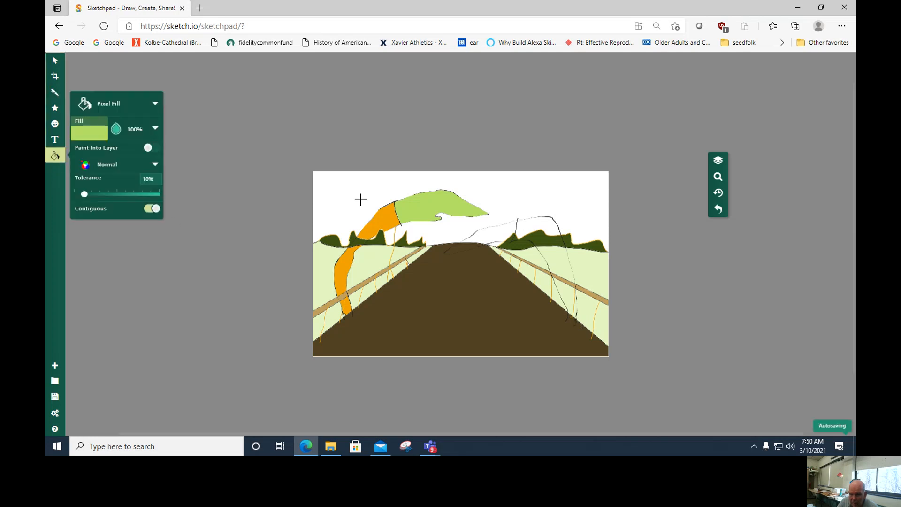
click(497, 238)
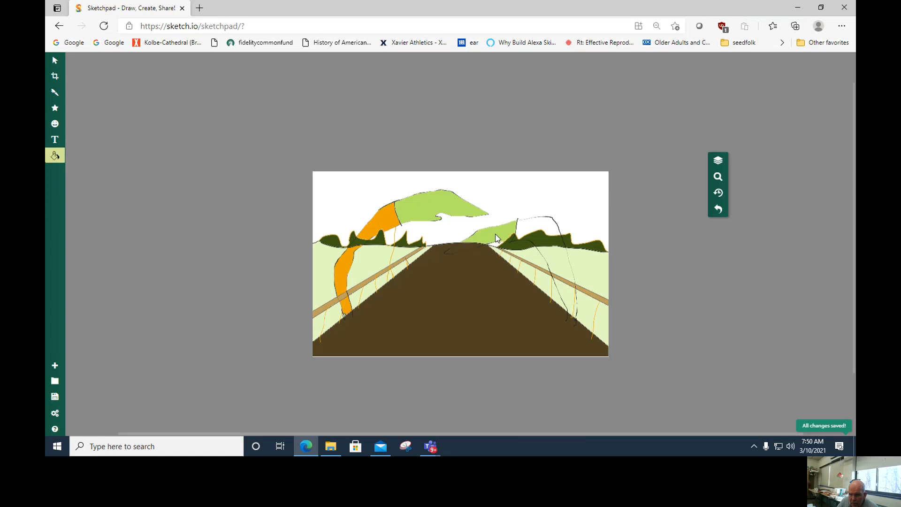
click(457, 252)
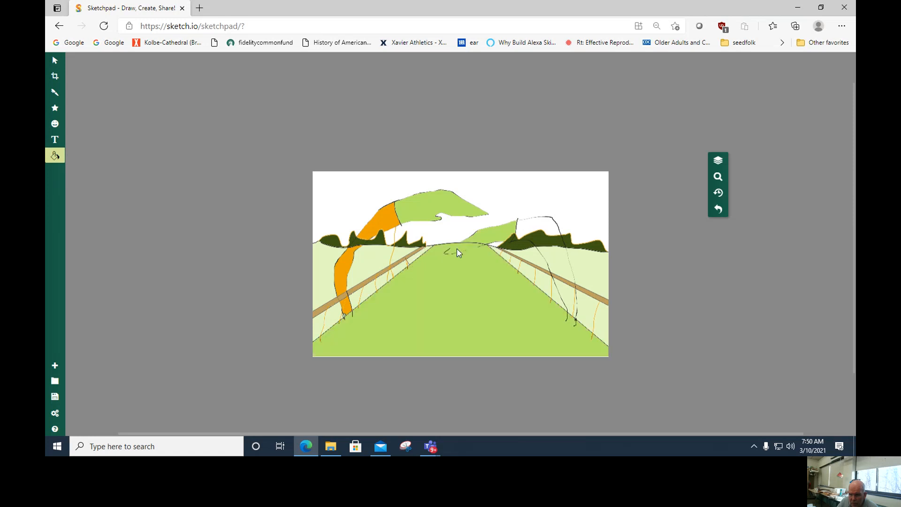
click(719, 209)
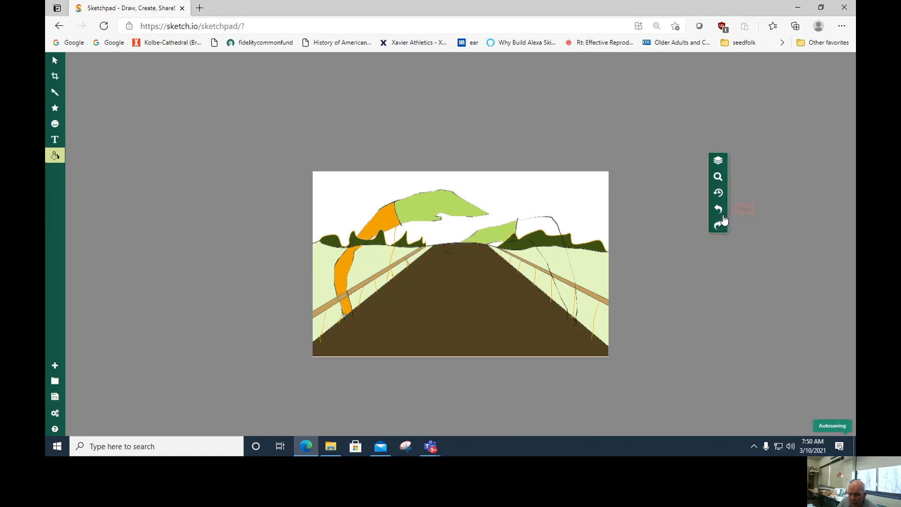
- Close the outline of the right arm's fingertips over the road with the Pen and fill them with light green
click(55, 92)
drag(466, 240, 452, 251)
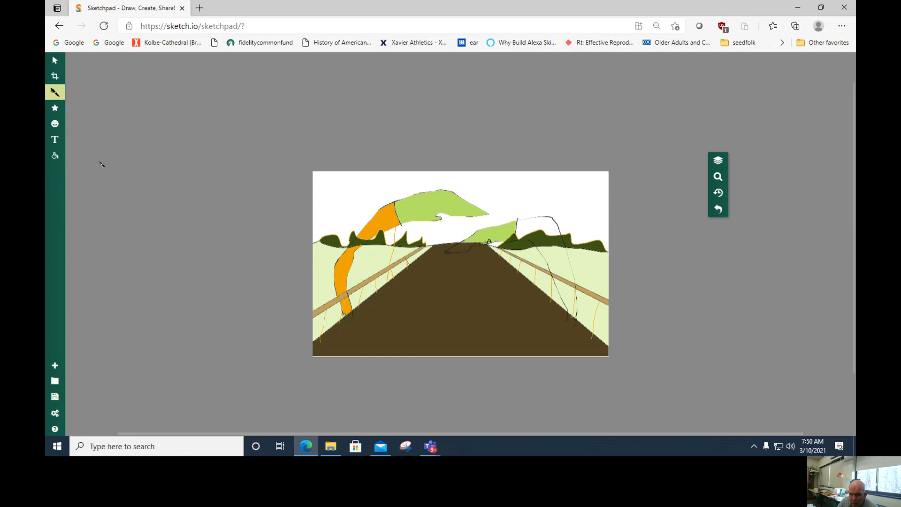
click(55, 155)
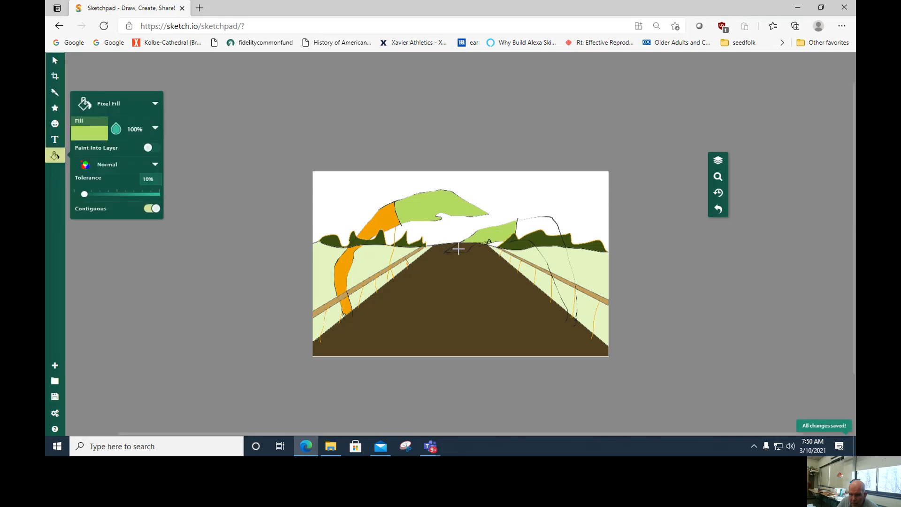
click(459, 249)
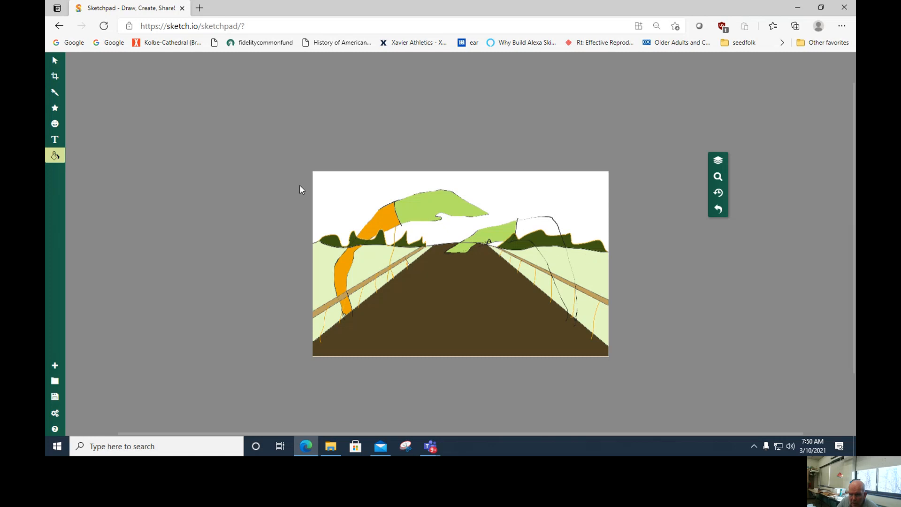
- Fill the right arm's sleeve with orange #eea300 using Pixel Fill, from the roadside past the rail and treeline up to the cuff
click(55, 155)
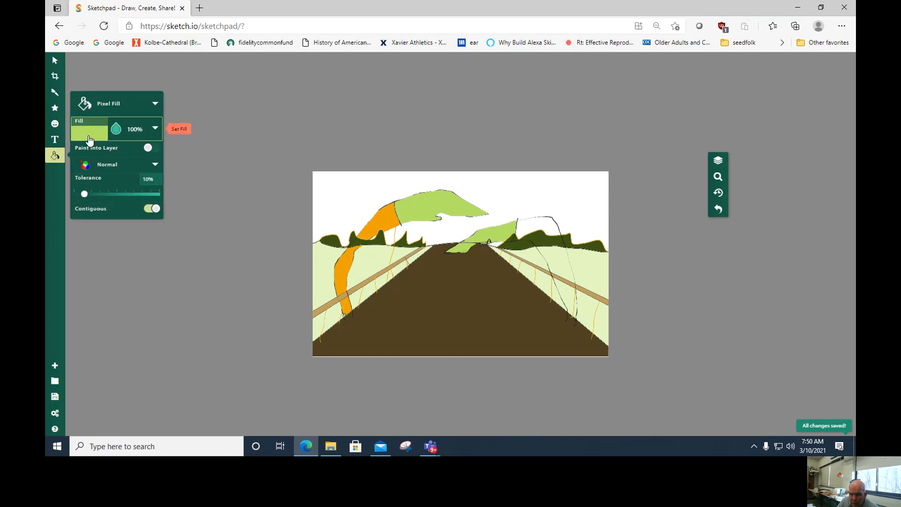
click(89, 140)
click(231, 130)
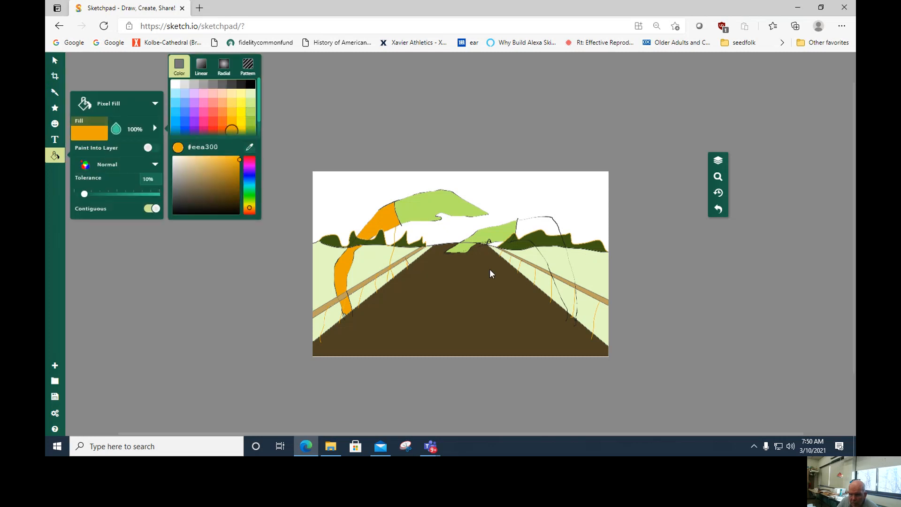
click(560, 274)
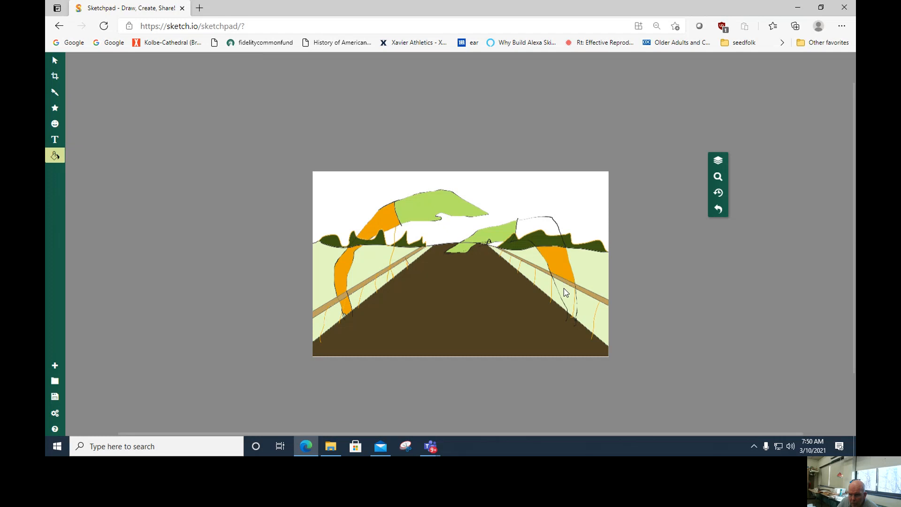
click(564, 289)
click(545, 241)
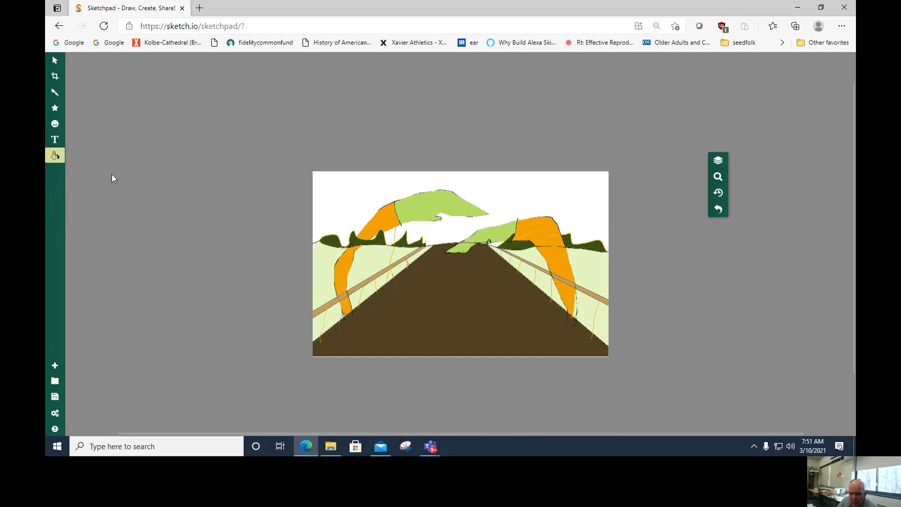
- Set the Pixel Fill colour to sky blue #63e1ff, undo the recolouring it causes on the left sleeve, and fill the sky
click(66, 160)
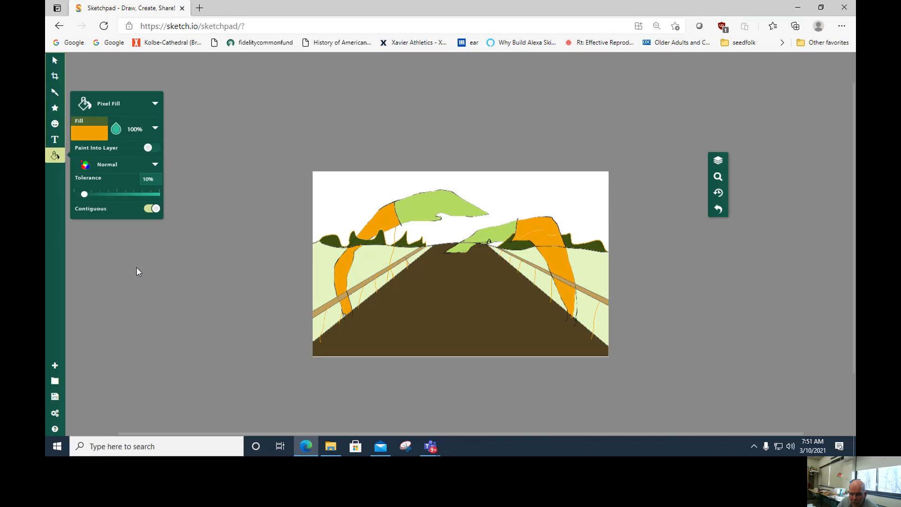
click(53, 160)
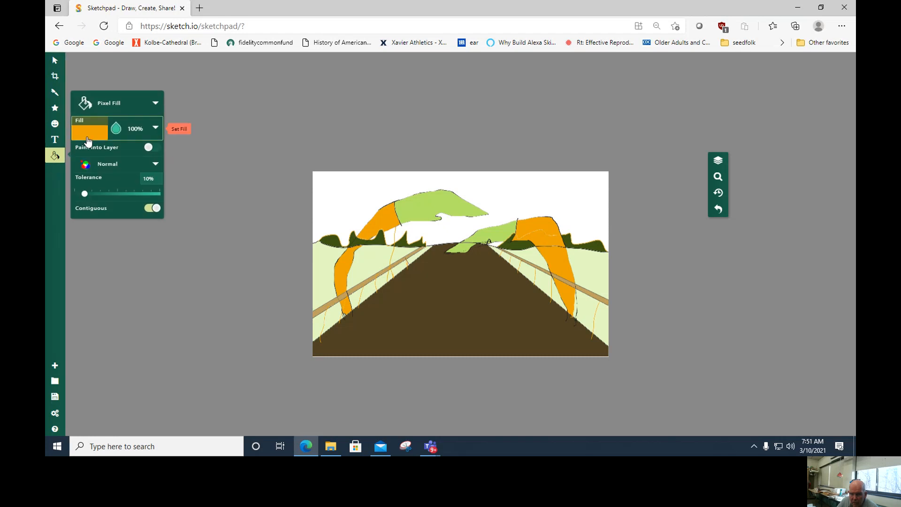
click(87, 136)
click(177, 108)
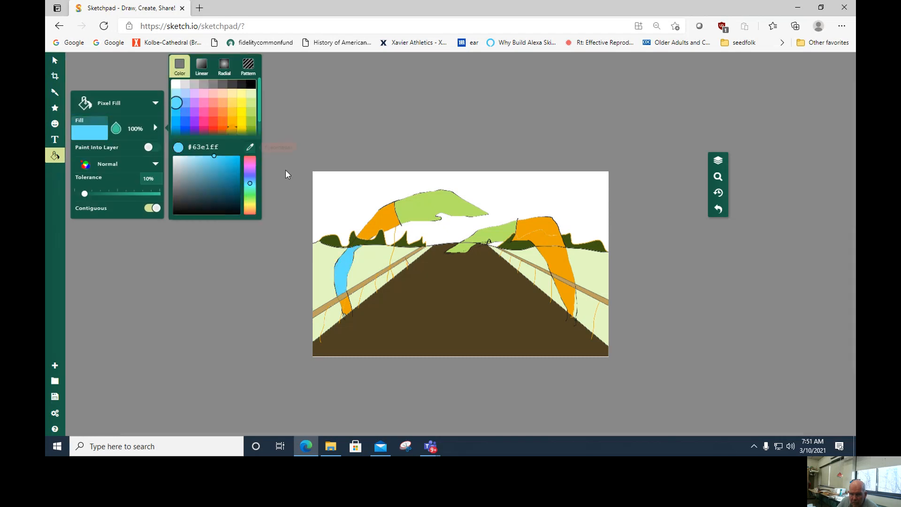
click(721, 214)
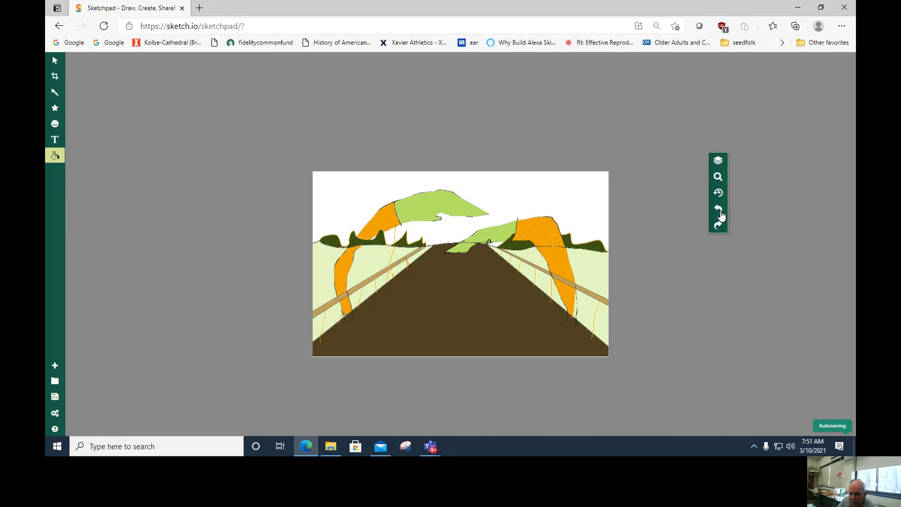
click(55, 155)
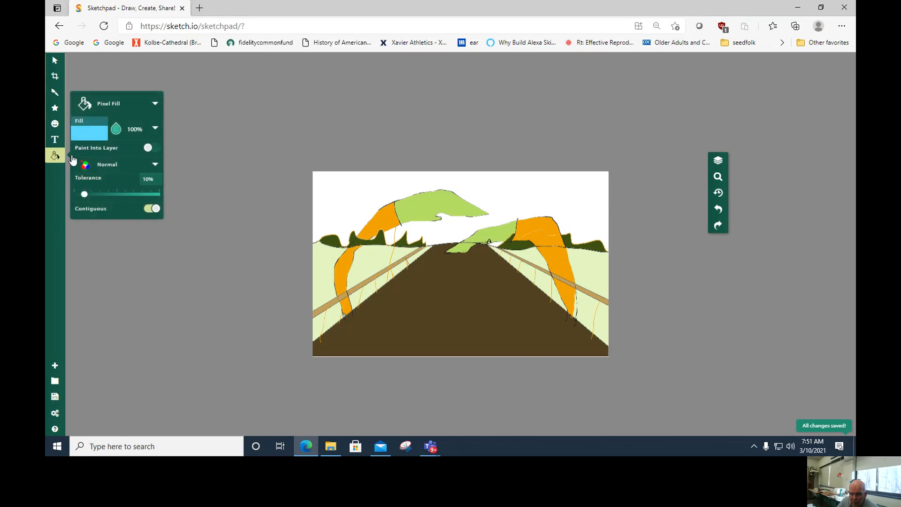
click(337, 190)
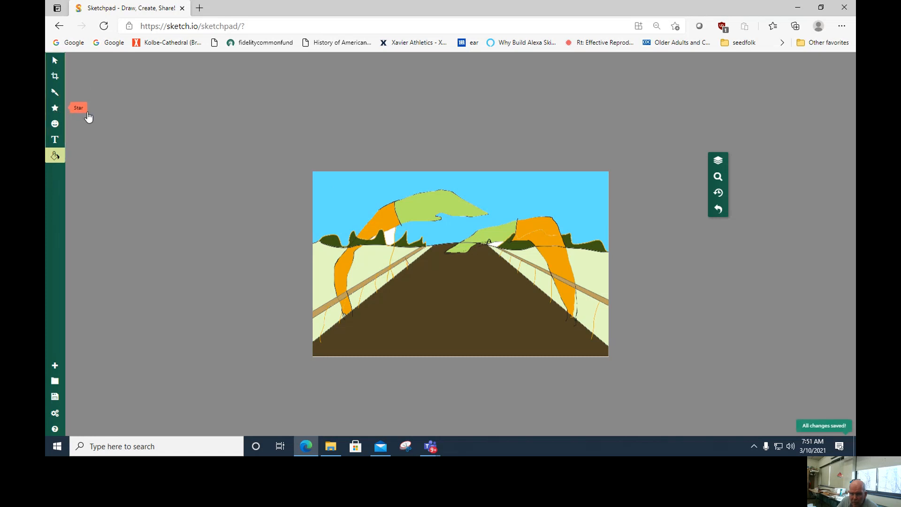
- Draw a small circular sun with pale yellow fill and a 2px black outline in the sky's upper-left corner
click(55, 108)
click(113, 83)
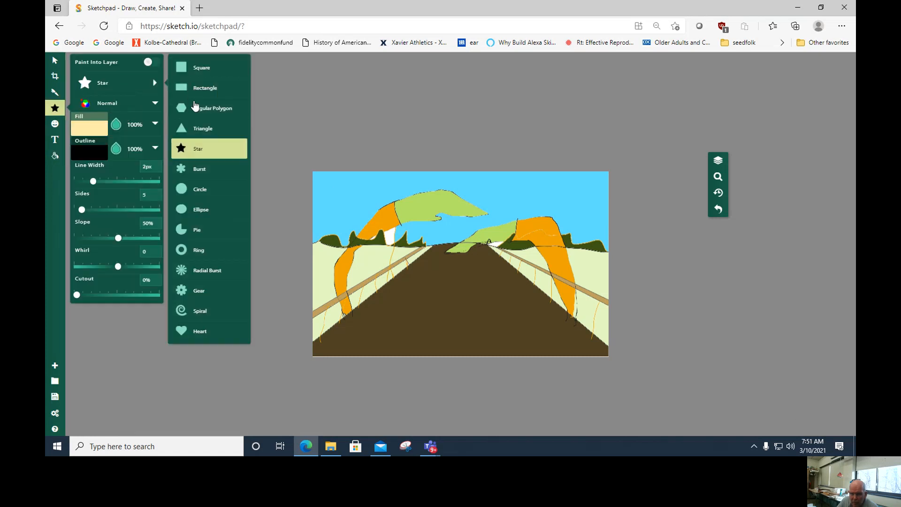
click(200, 189)
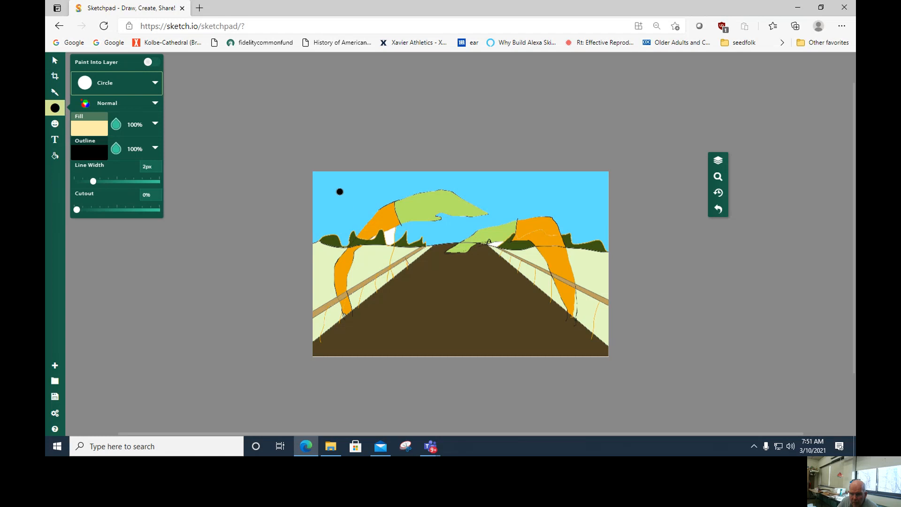
drag(340, 192, 348, 203)
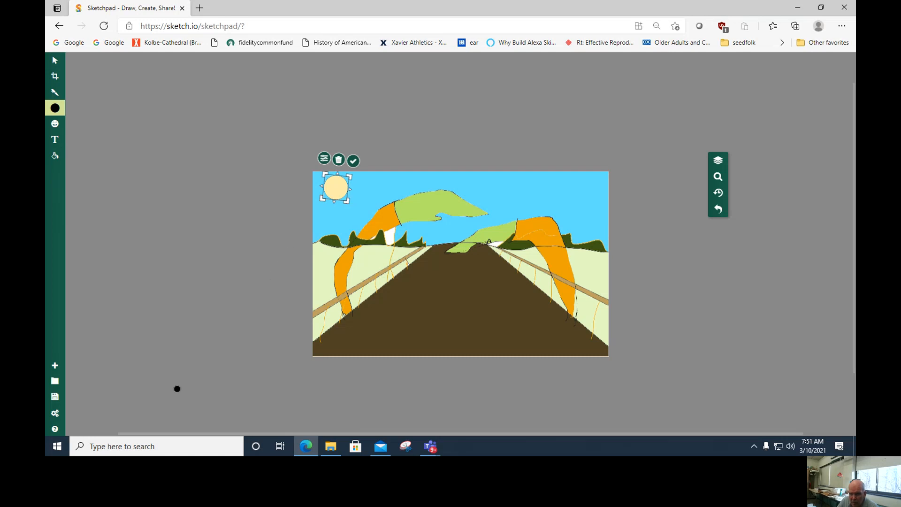
- Export the finished drawing as a JPEG download
click(55, 398)
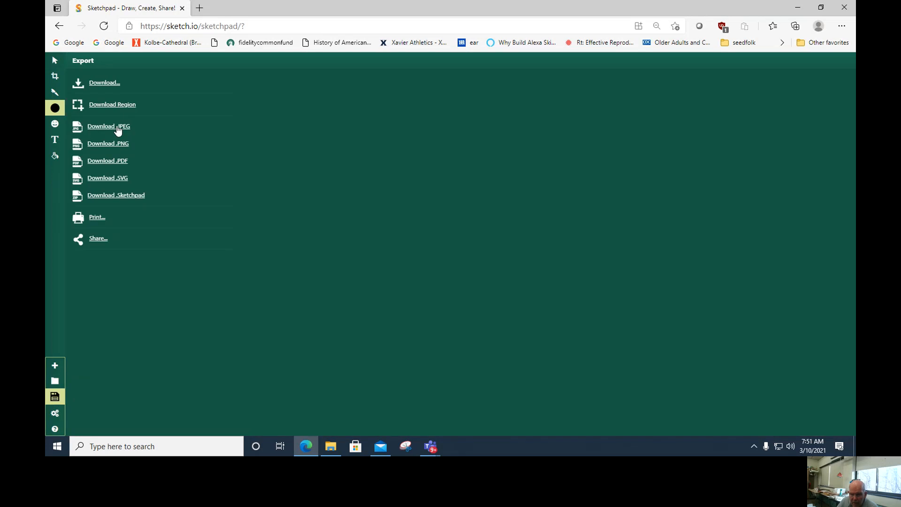
click(118, 131)
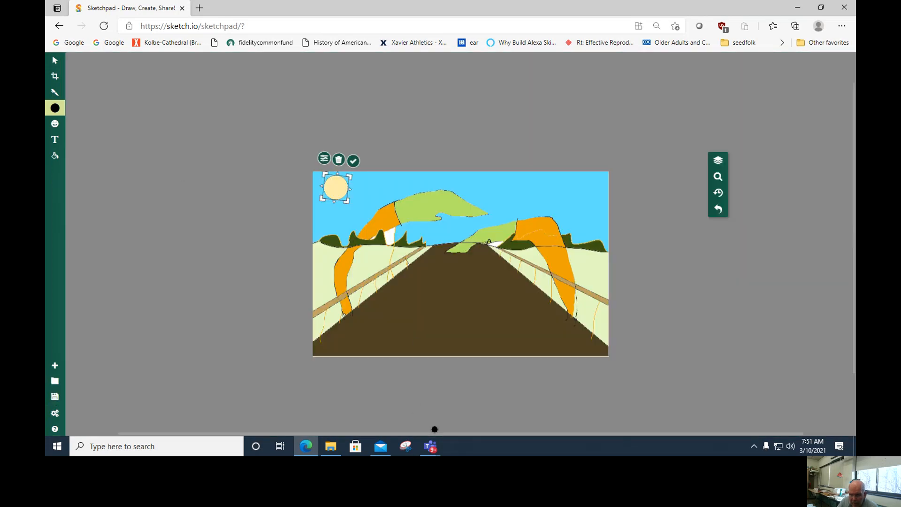
- Switch to the Microsoft Teams meeting window and request to stop the meeting recording
mouse_move(430, 447)
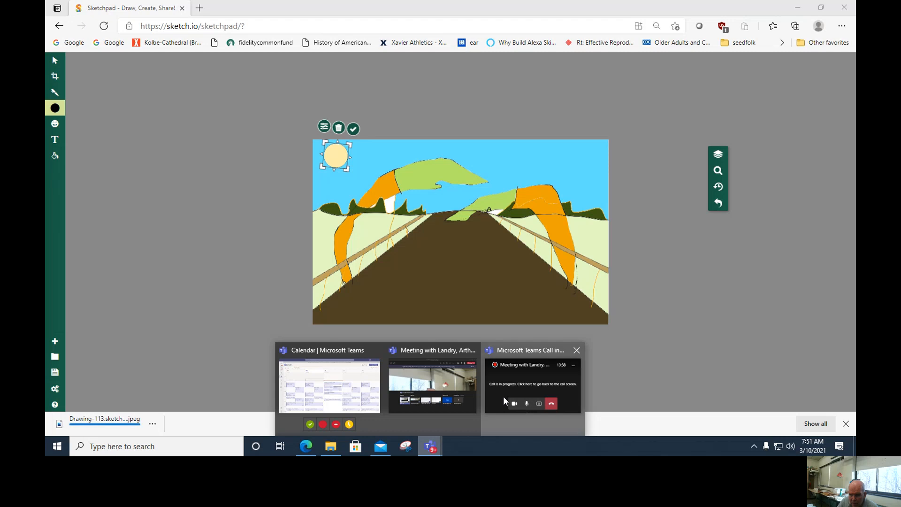
click(504, 400)
mouse_move(430, 447)
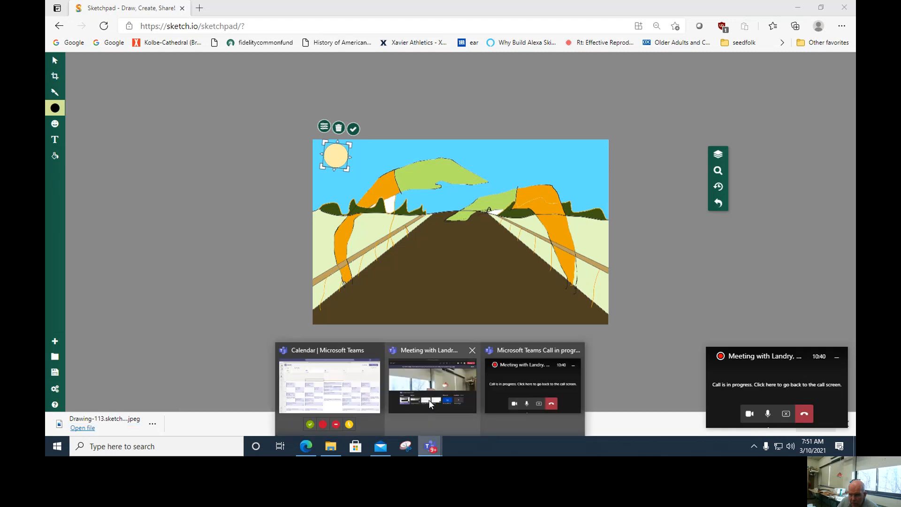
click(431, 404)
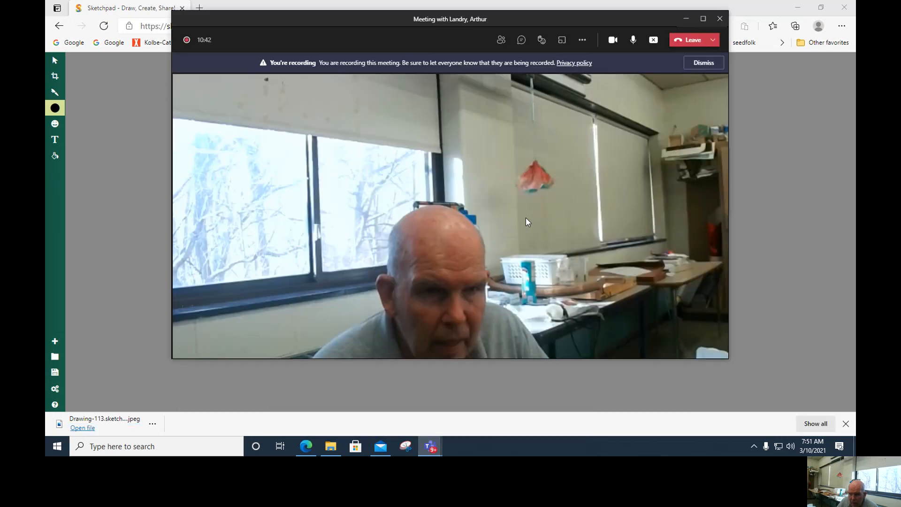
click(582, 43)
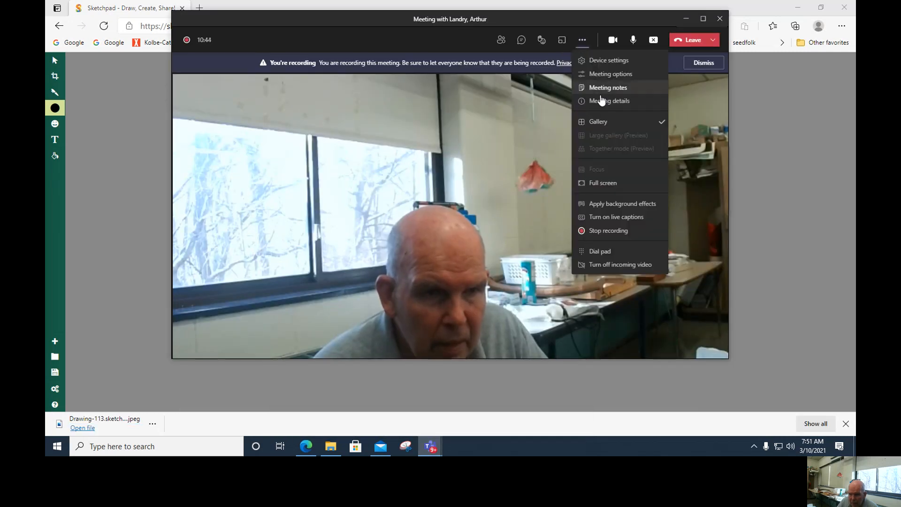
click(598, 231)
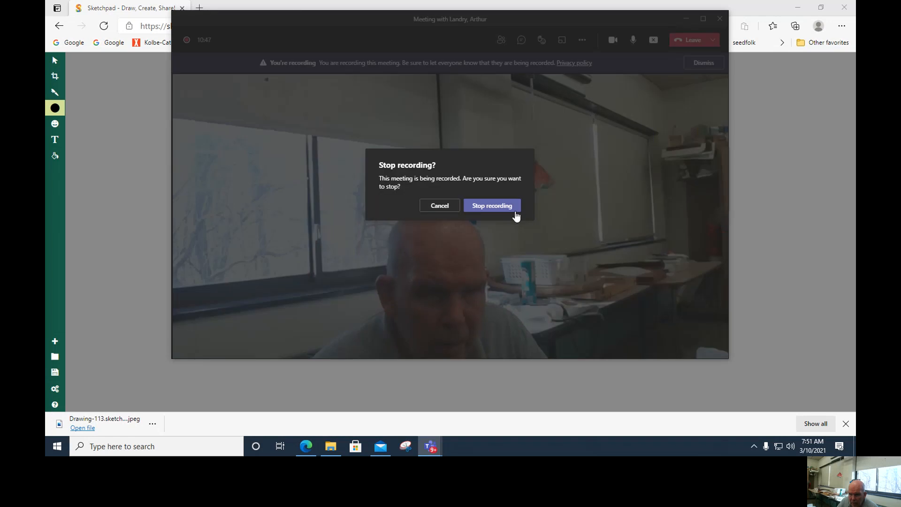